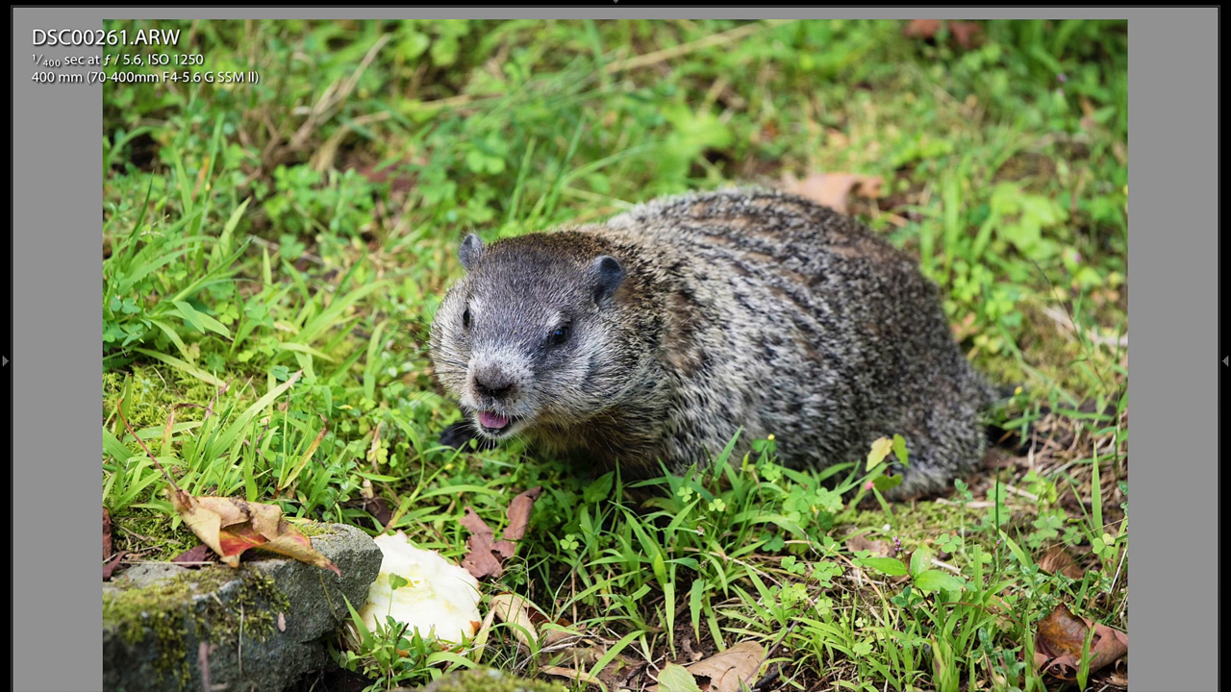
Page through the groundhog photos up to the fenced dog shot DSC00306.ARW, examining sharpness and background blur.
{"action": "key", "text": "Right"}
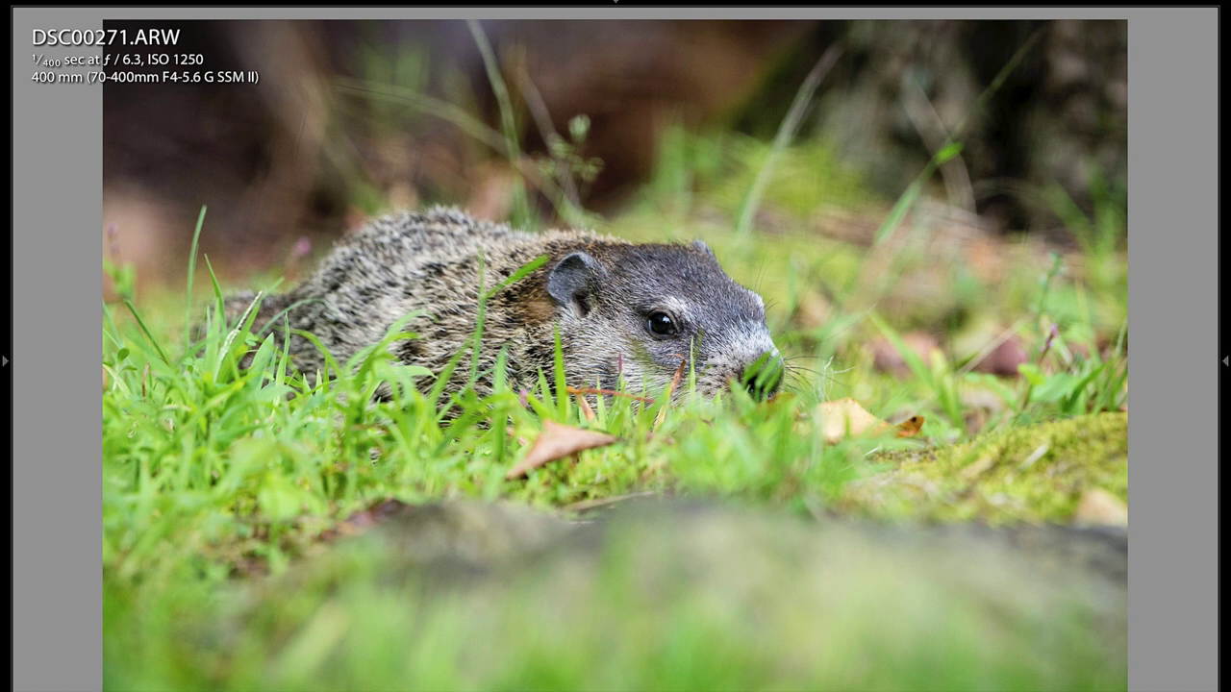
{"action": "key", "text": "Right"}
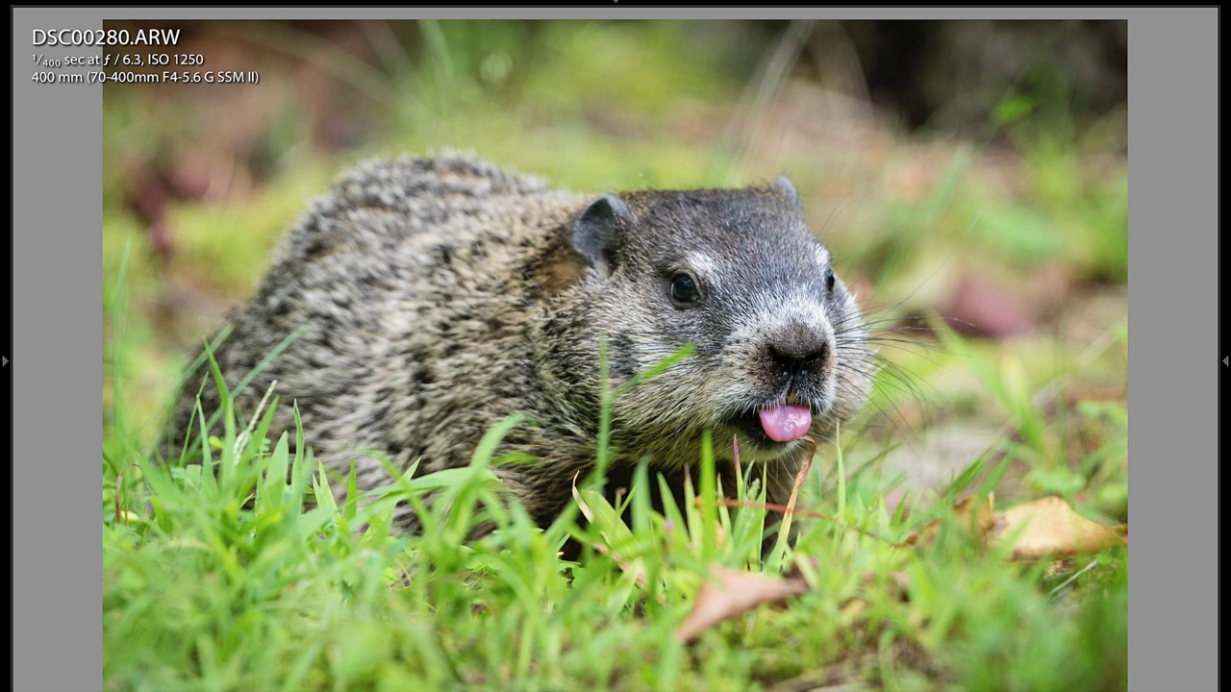
{"action": "key", "text": "Right"}
{"action": "key", "text": "Right"}
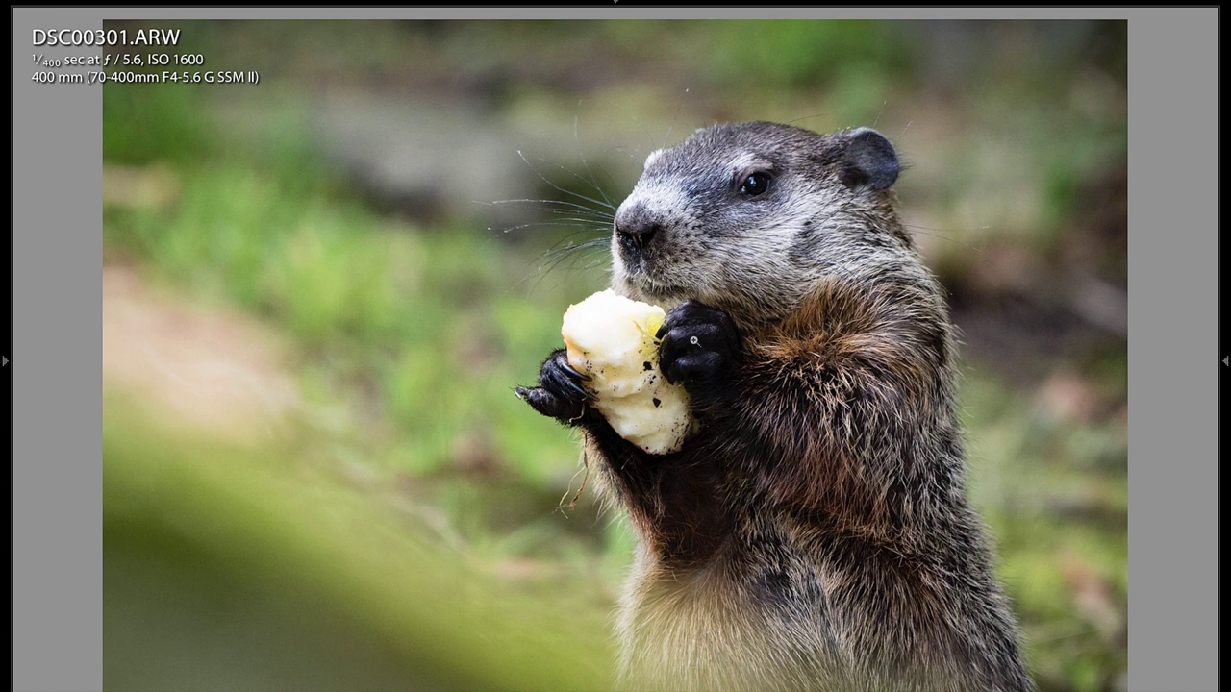
{"action": "key", "text": "Right"}
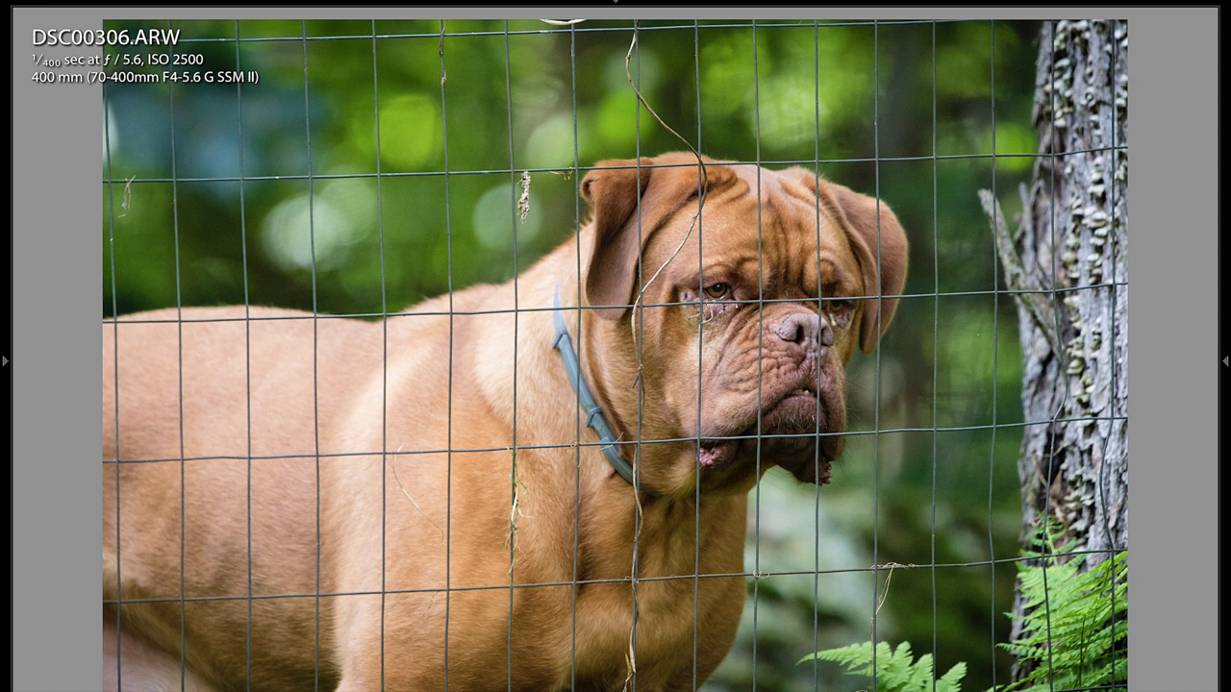
Advance past the boy's portrait to DSC00330.ARW and magnify the bolts and wood grain to examine fine detail.
{"action": "key", "text": "Right"}
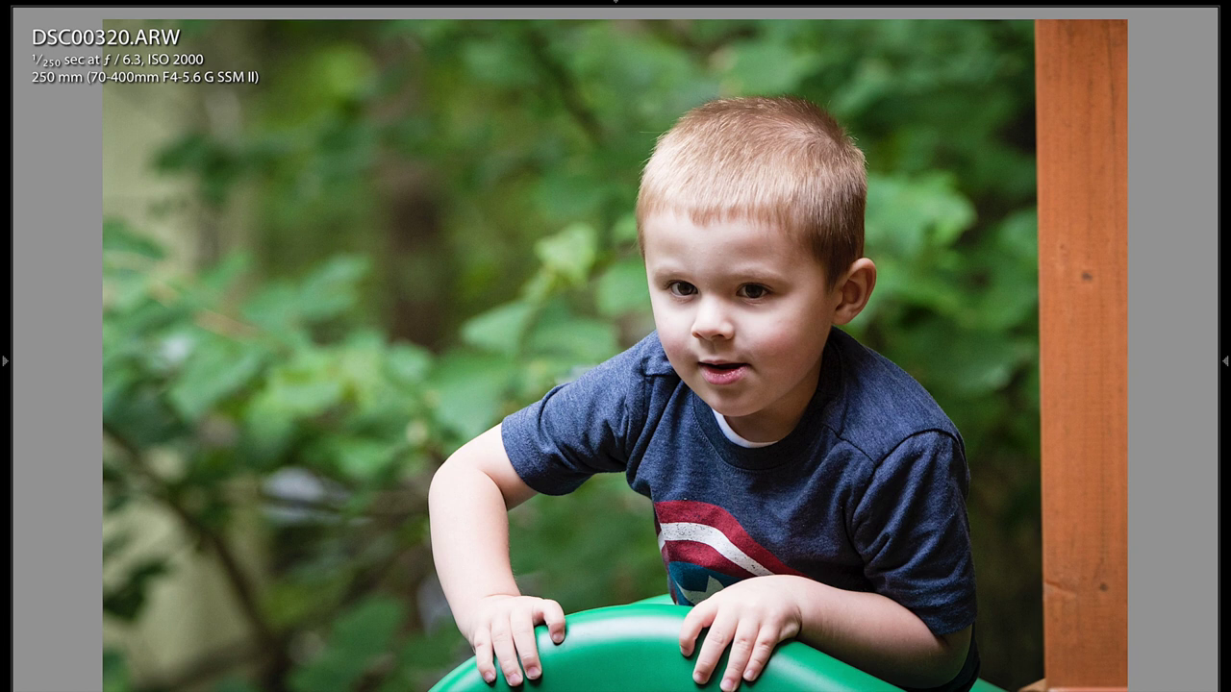
{"action": "key", "text": "Right"}
{"action": "key", "text": "Right"}
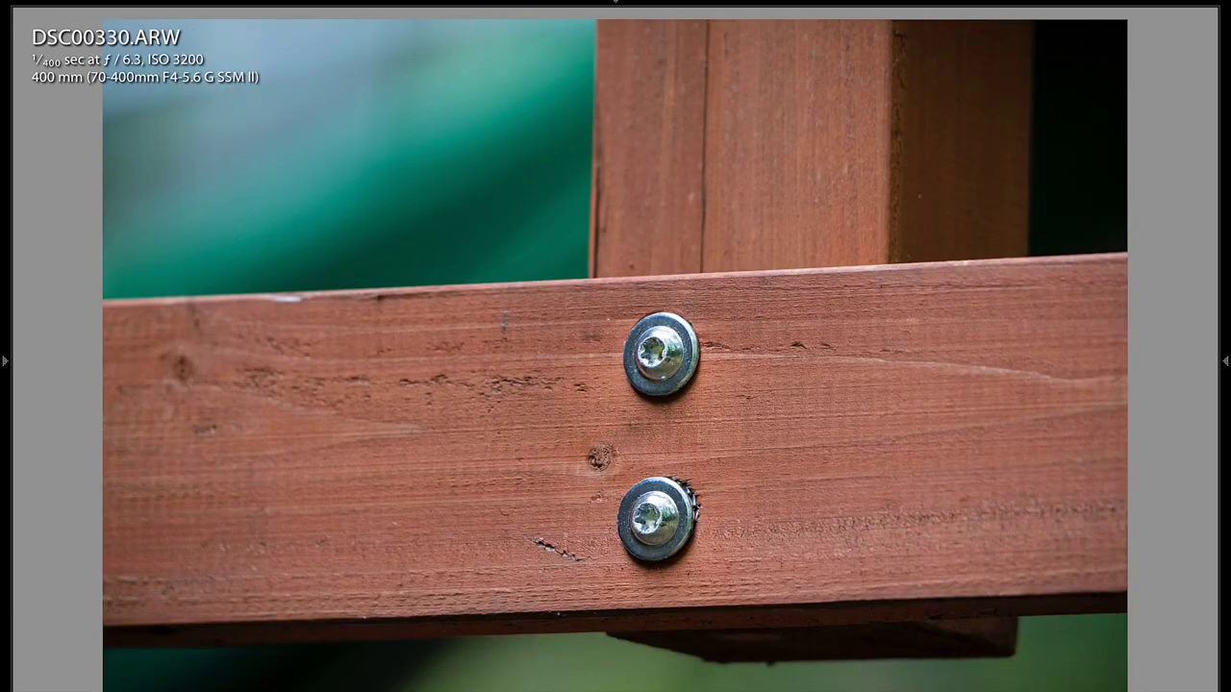
{"action": "left_click", "coordinate": [730, 418]}
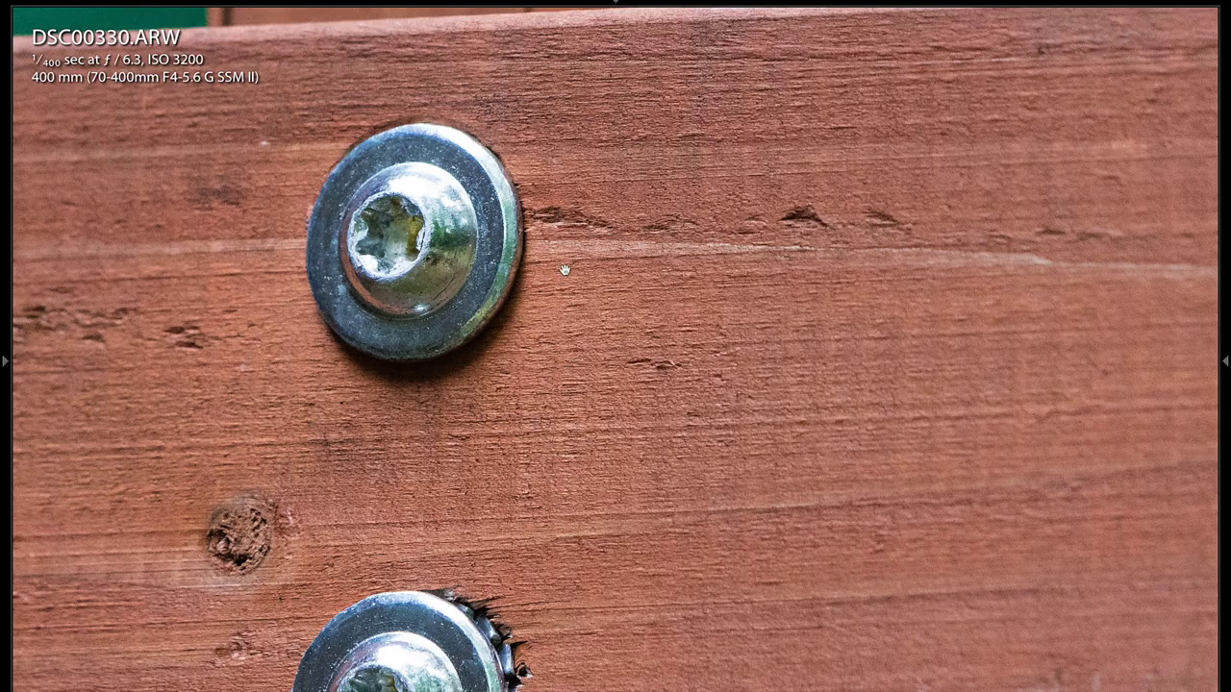
{"action": "left_click_drag", "start_coordinate": [567, 278], "coordinate": [681, 375]}
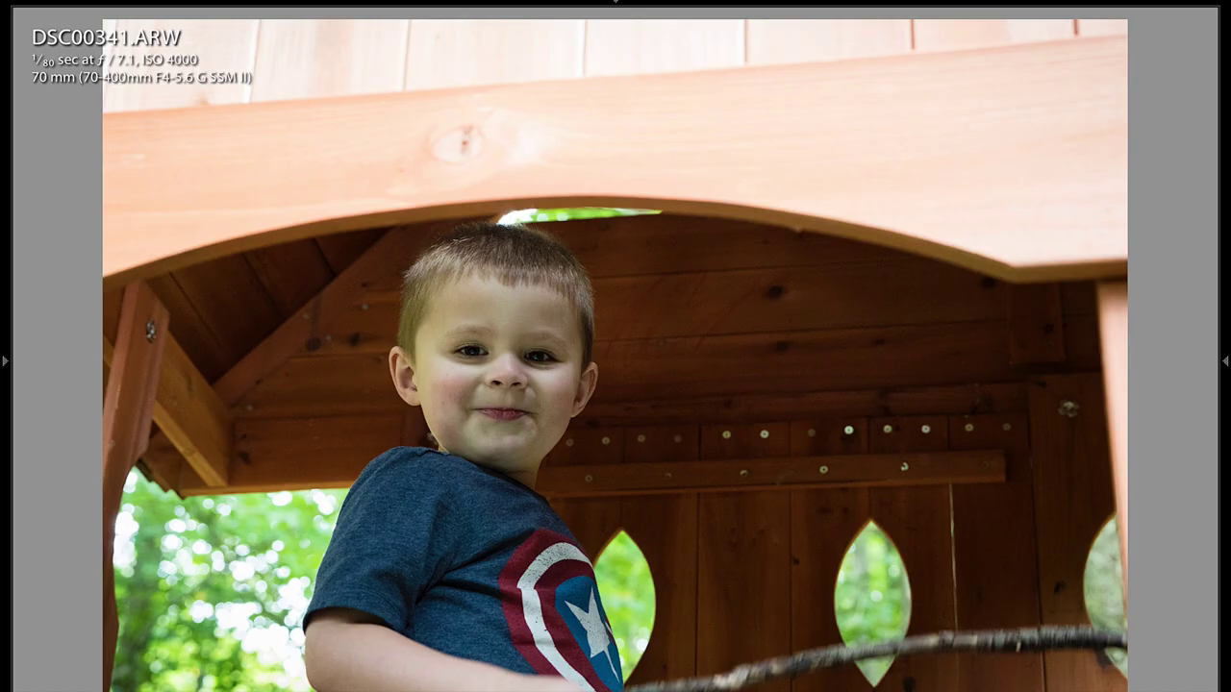
Review the playhouse photos of the boy and the wooden corner, continuing to the abandoned house image DSC01987_HDR.tif.
{"action": "key", "text": "Right"}
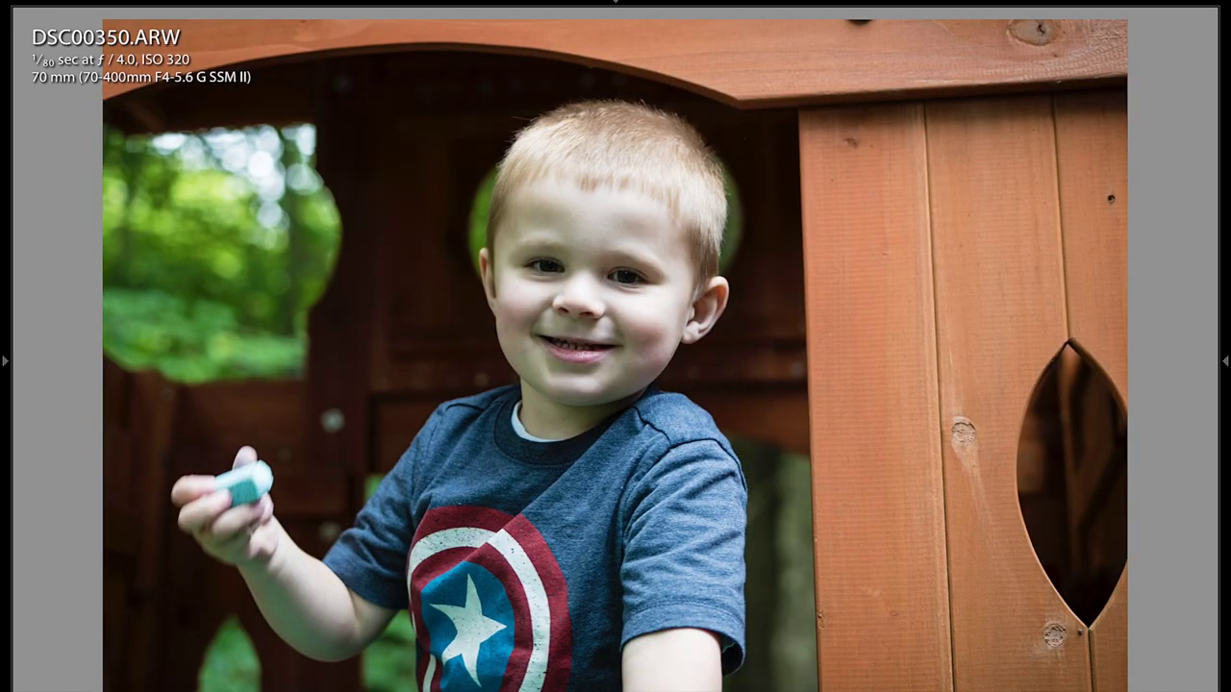
{"action": "key", "text": "Right"}
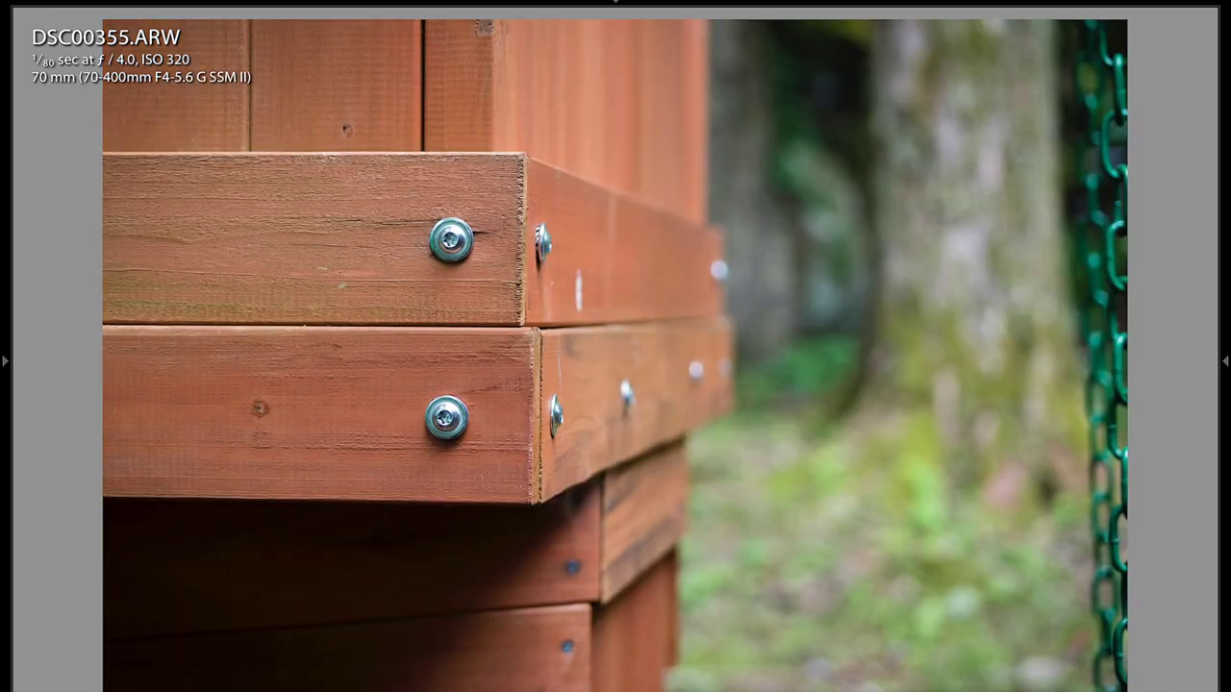
{"action": "key", "text": "Right"}
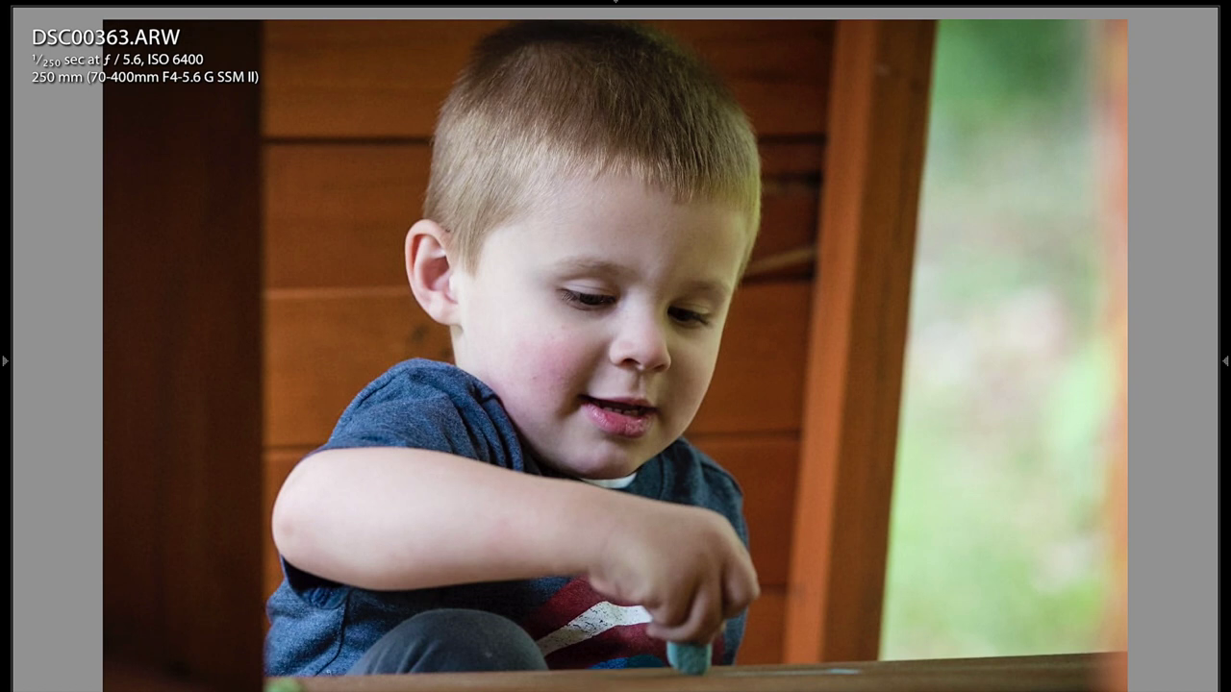
{"action": "key", "text": "Right"}
{"action": "key", "text": "Right"}
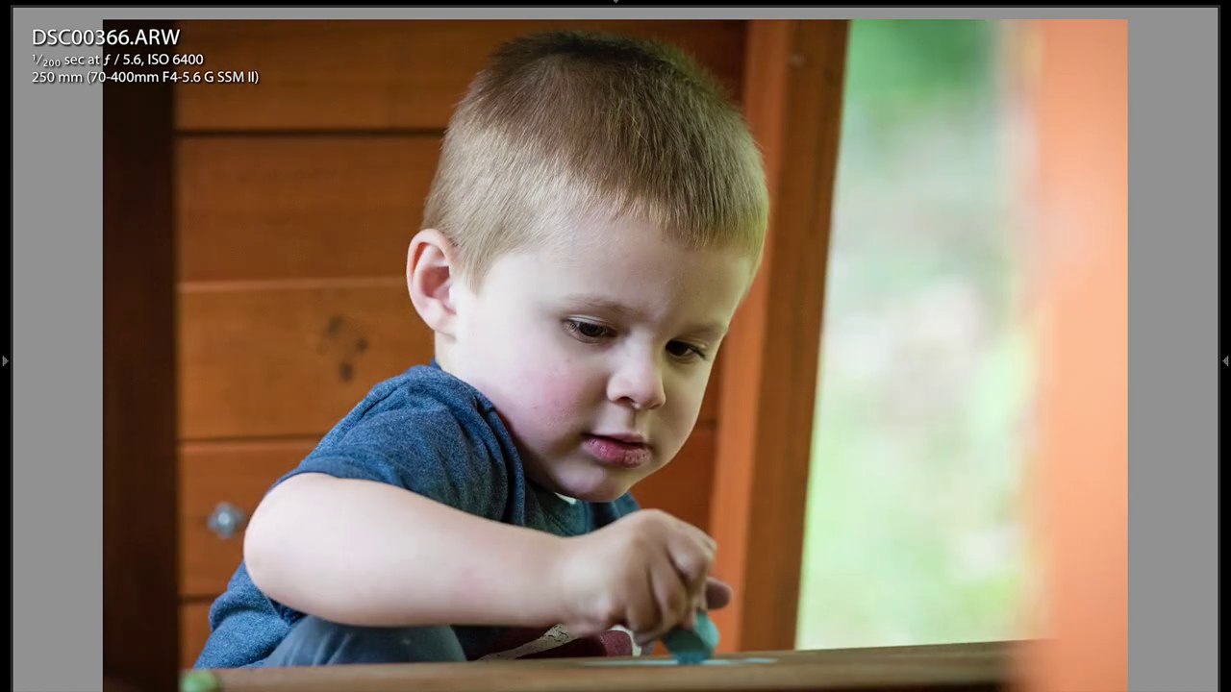
{"action": "key", "text": "Right"}
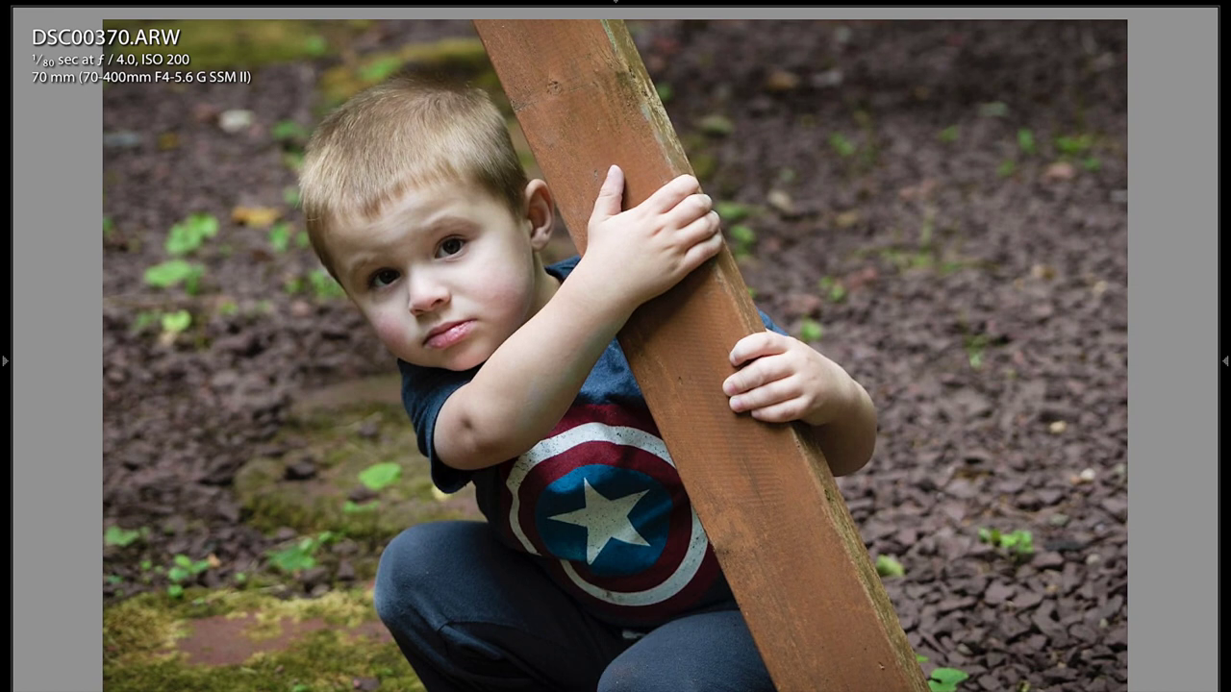
{"action": "key", "text": "Right"}
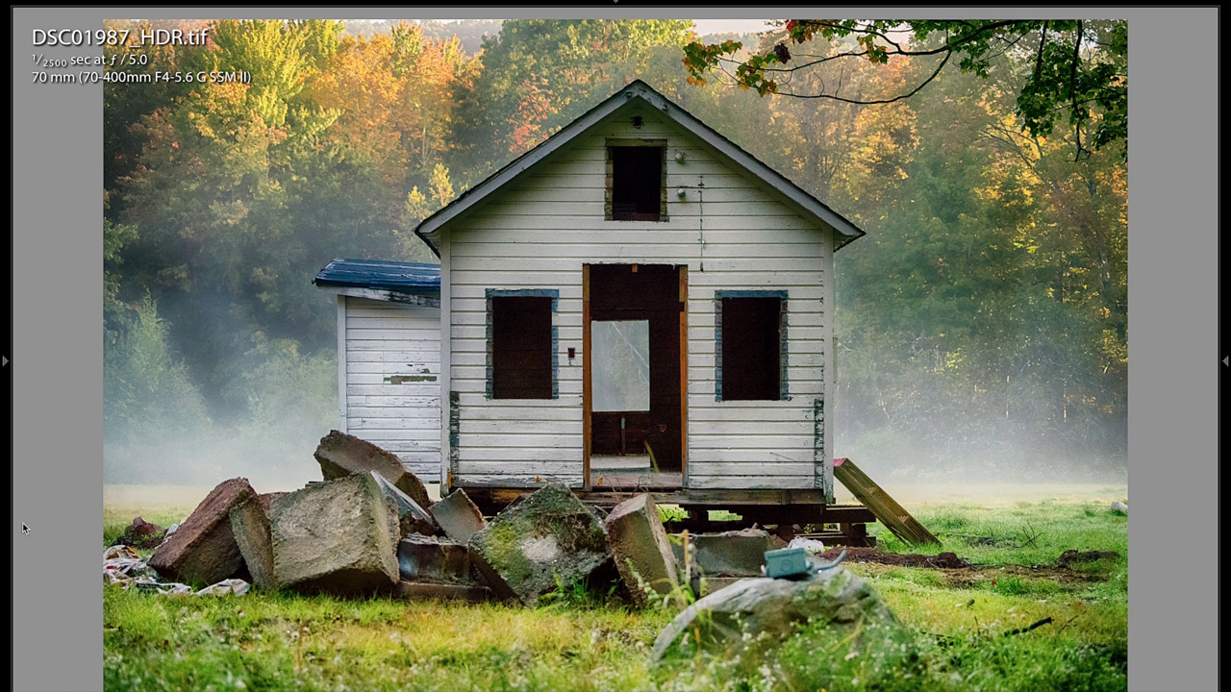
Review the portraits of the girl in the flower field, continuing to the hanging glass ornament in DSC02006.ARW.
{"action": "key", "text": "Right"}
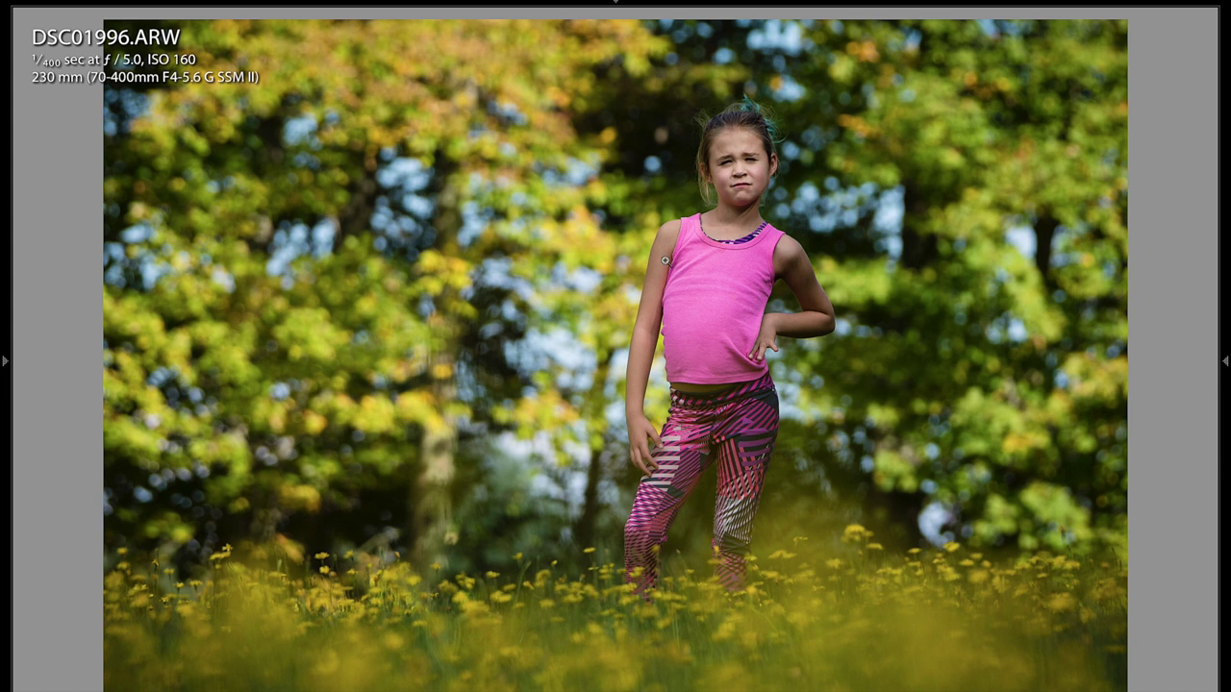
{"action": "key", "text": "Right"}
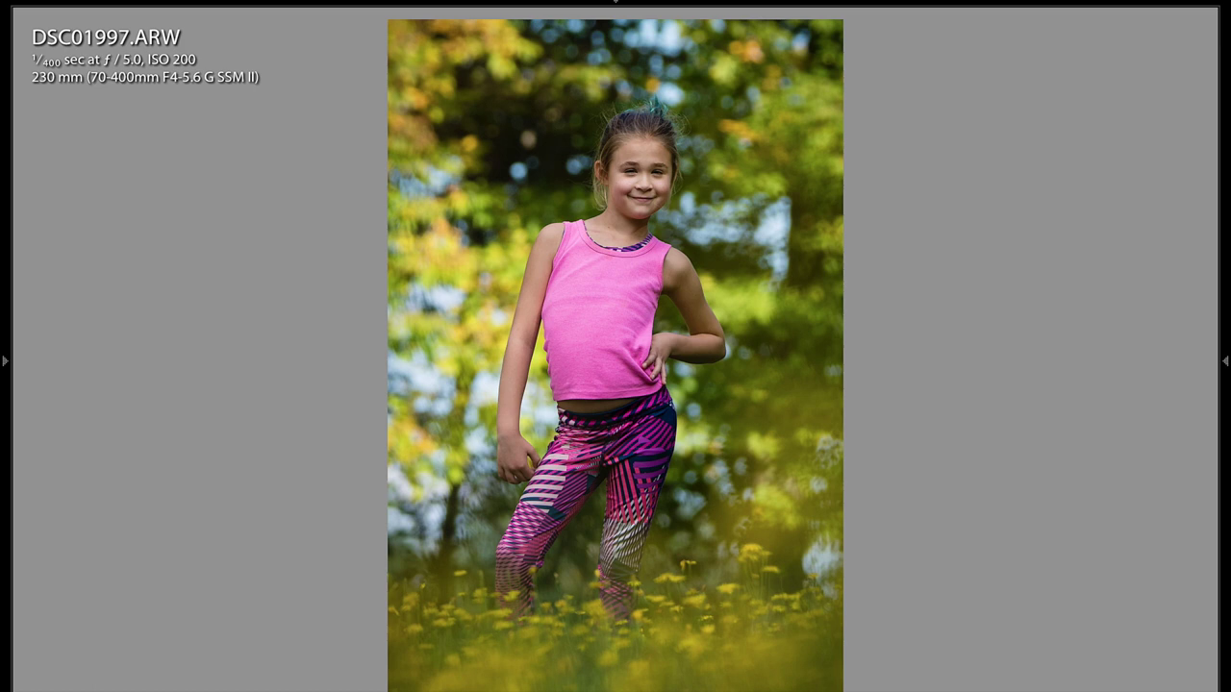
{"action": "key", "text": "Right"}
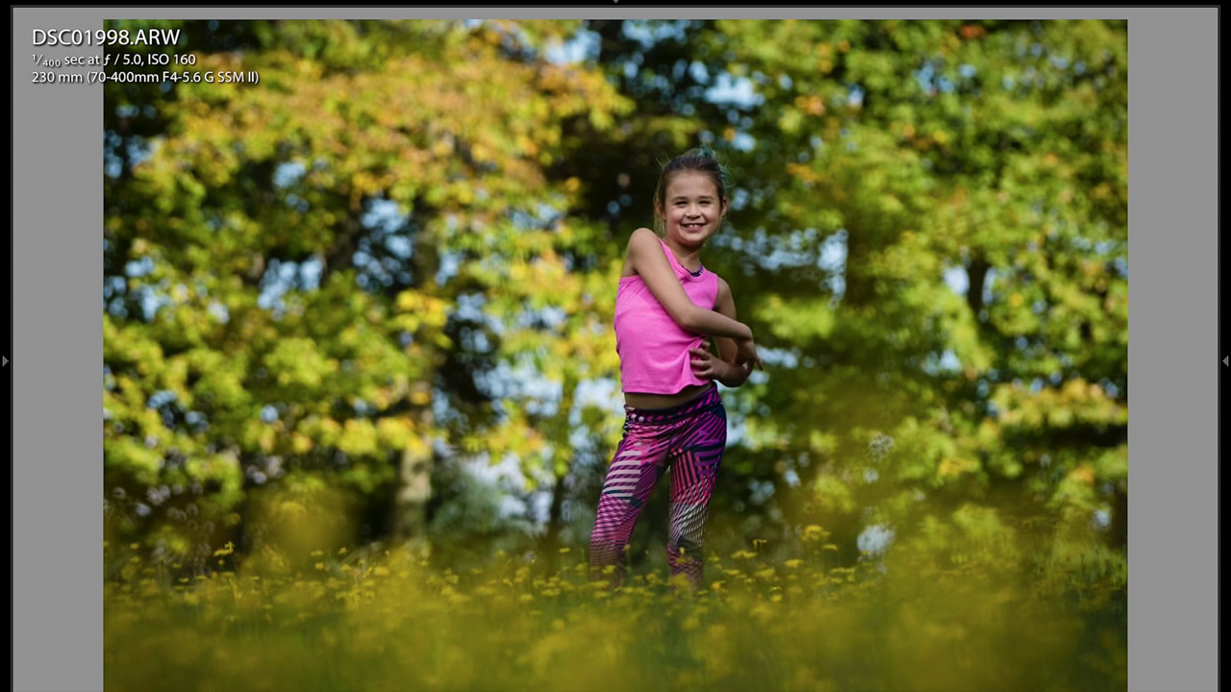
{"action": "key", "text": "Right"}
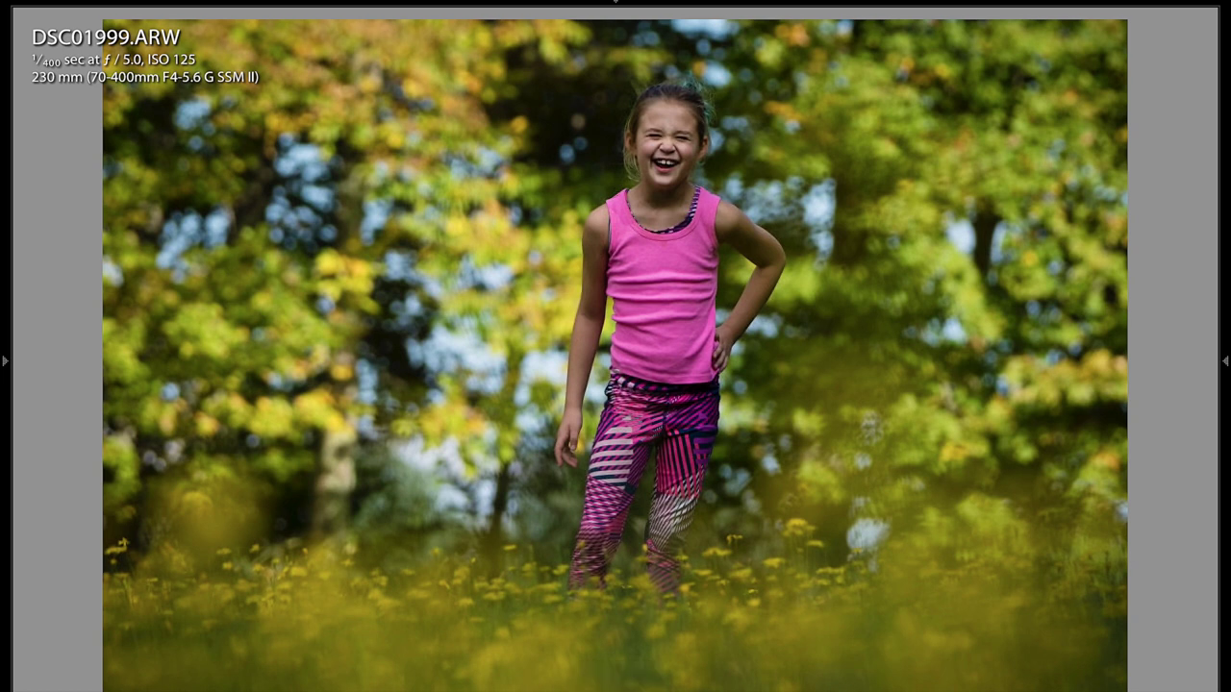
{"action": "key", "text": "Right"}
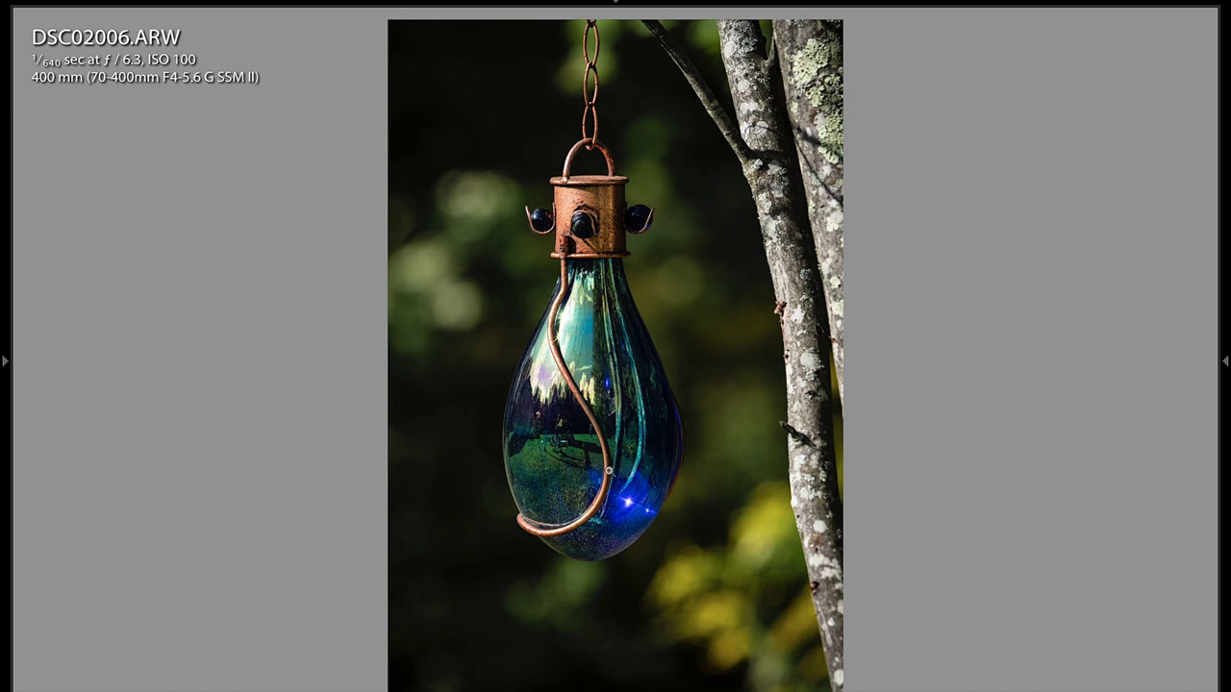
View the frog close-up DSC02044-Edit-2.tif and the string-light photos DSC02058.ARW and DSC02062.ARW.
{"action": "key", "text": "Right"}
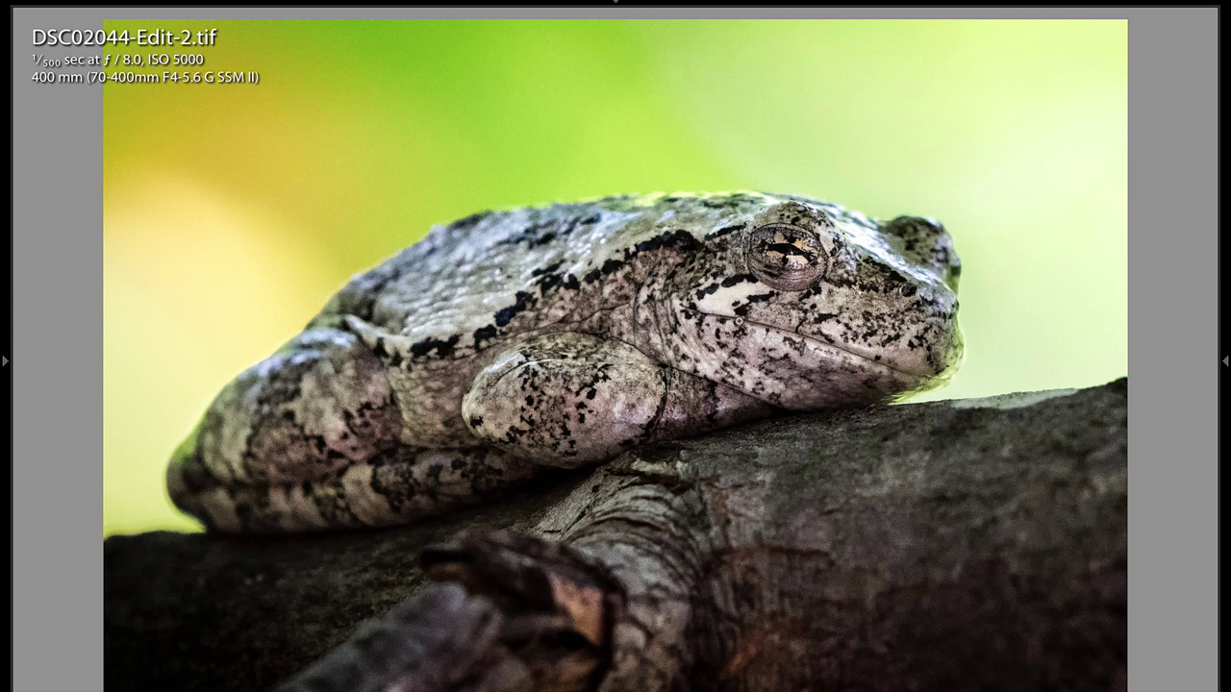
{"action": "key", "text": "Right"}
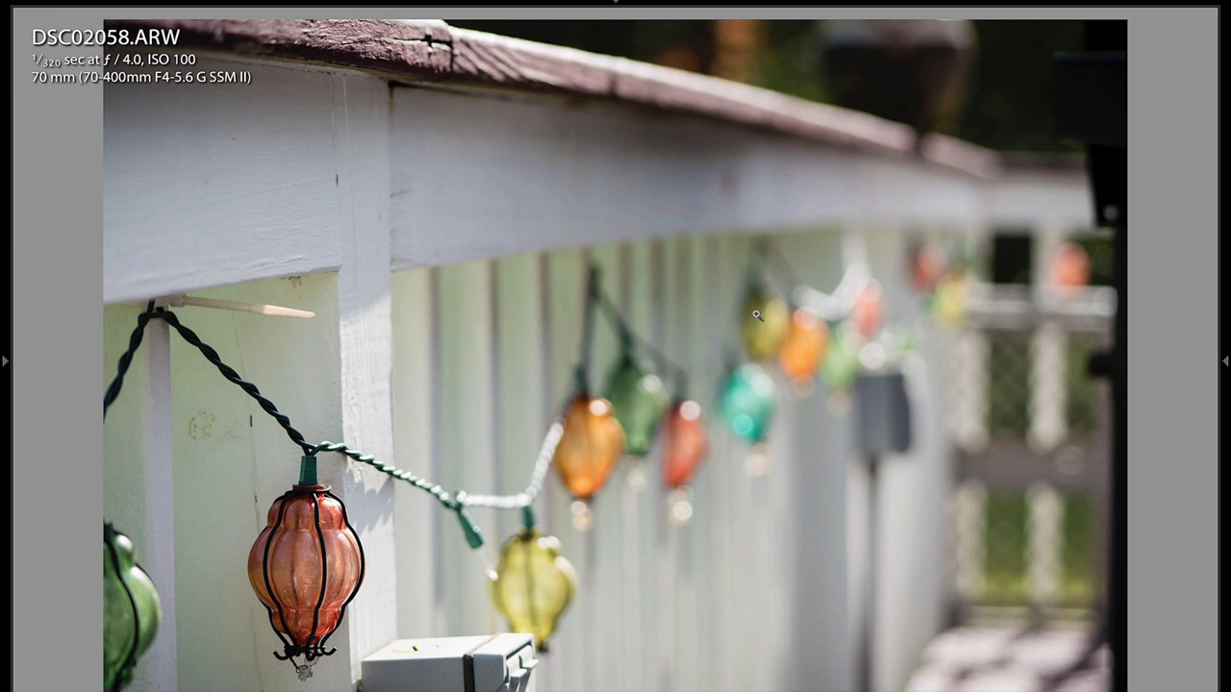
{"action": "key", "text": "Right"}
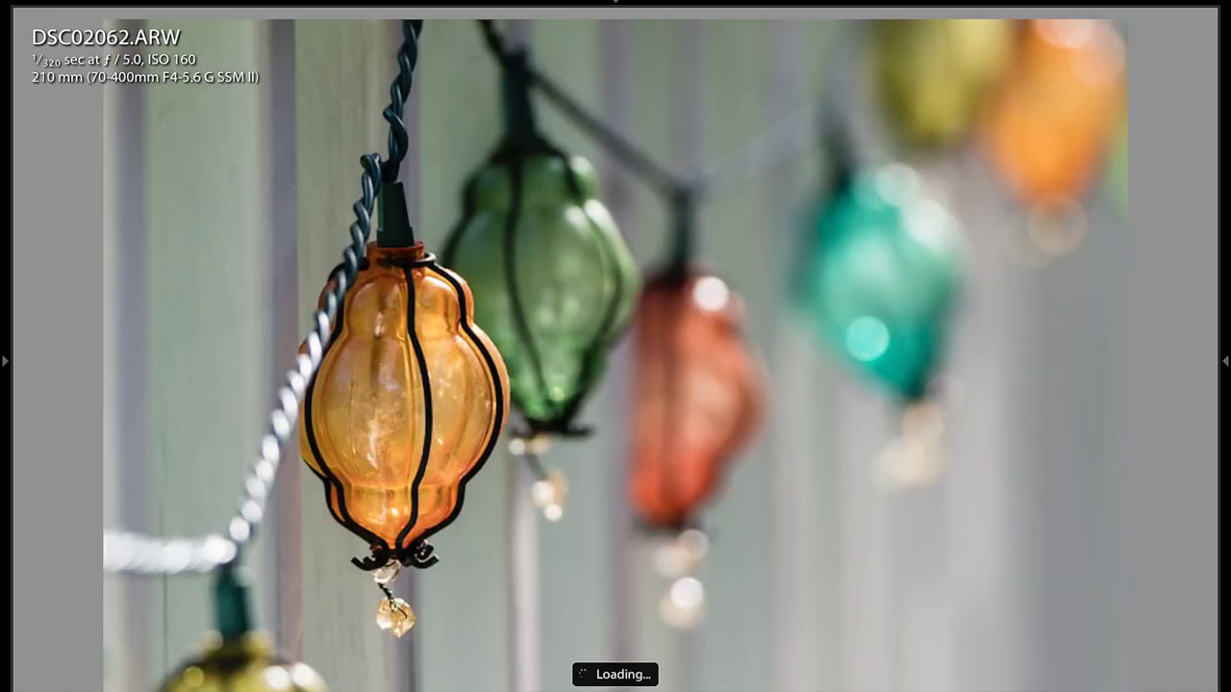
Magnify DSC02066.ARW to examine the narrow focus band and surrounding blur, and return to the full-image view.
{"action": "key", "text": "Right"}
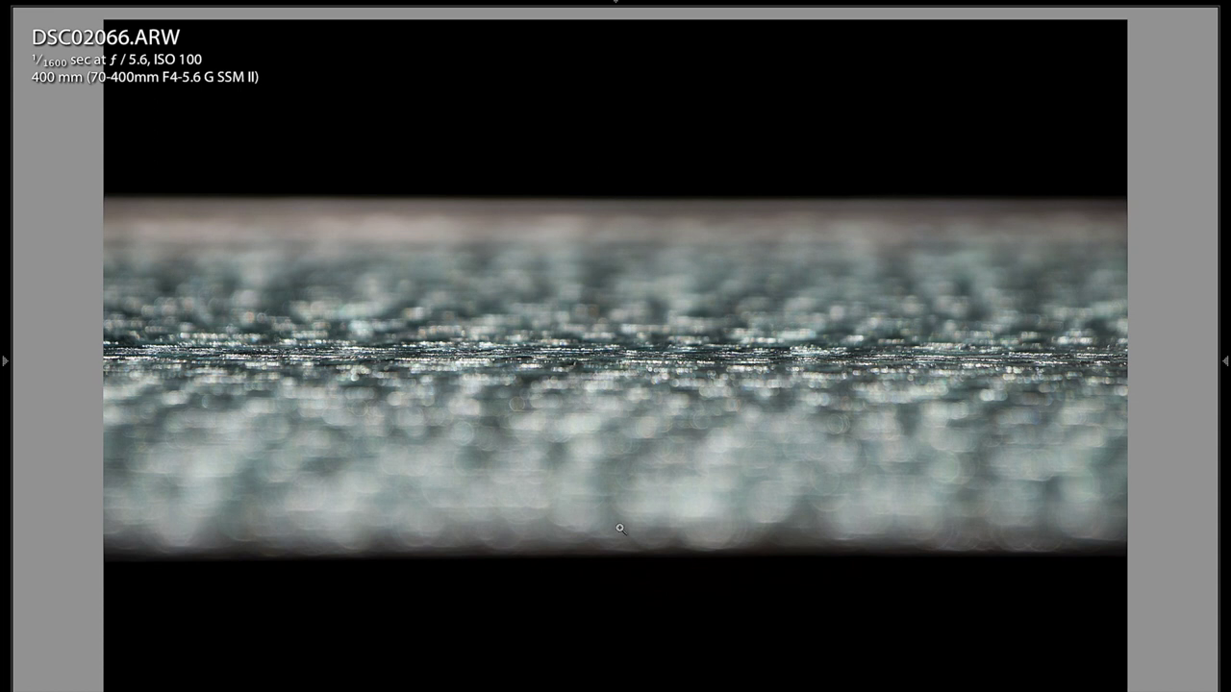
{"action": "left_click", "coordinate": [629, 434]}
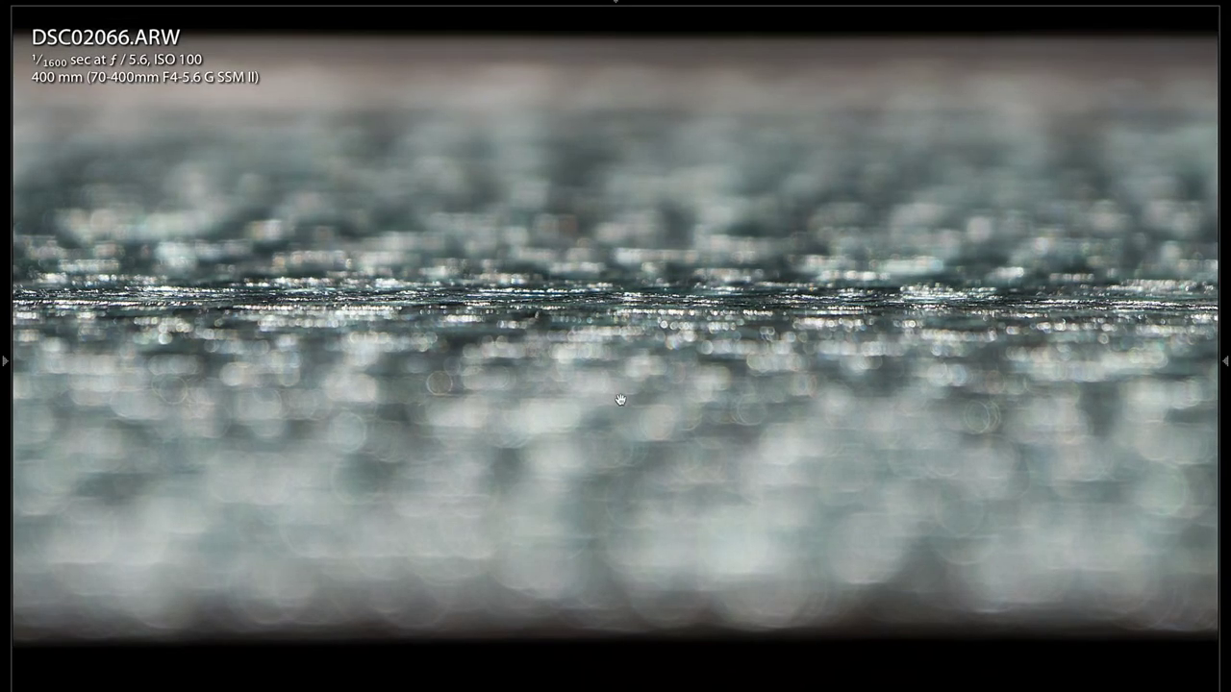
{"action": "left_click_drag", "start_coordinate": [610, 529], "coordinate": [584, 320]}
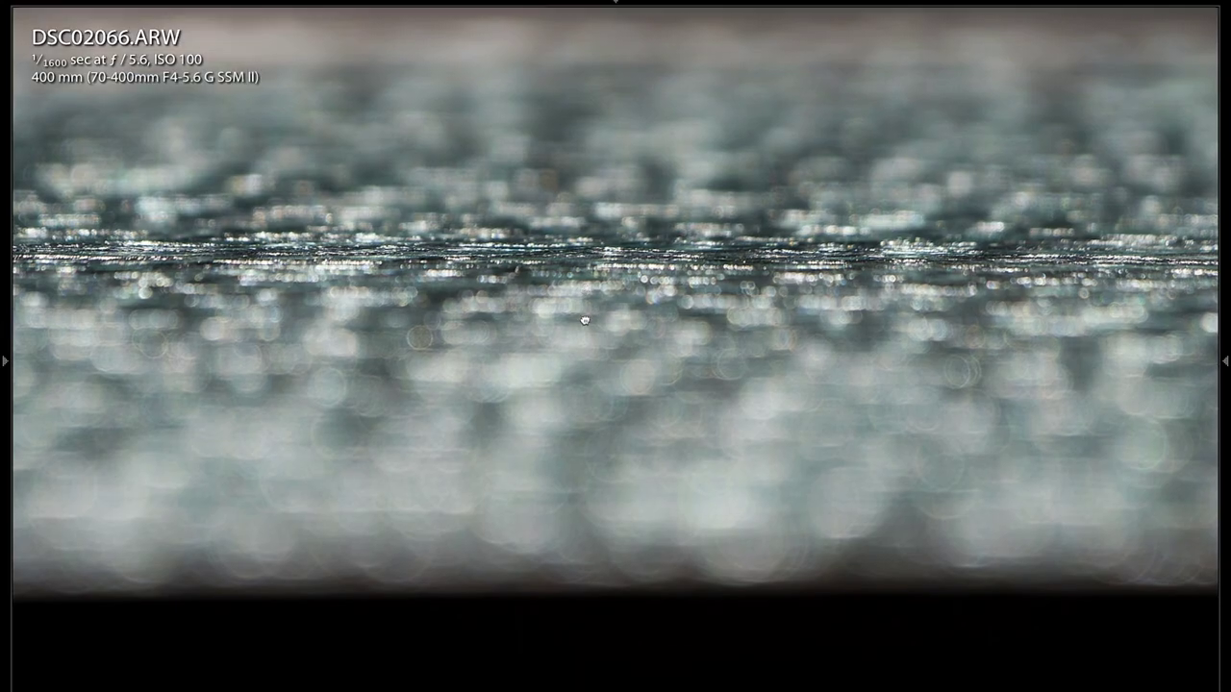
{"action": "left_click", "coordinate": [583, 320]}
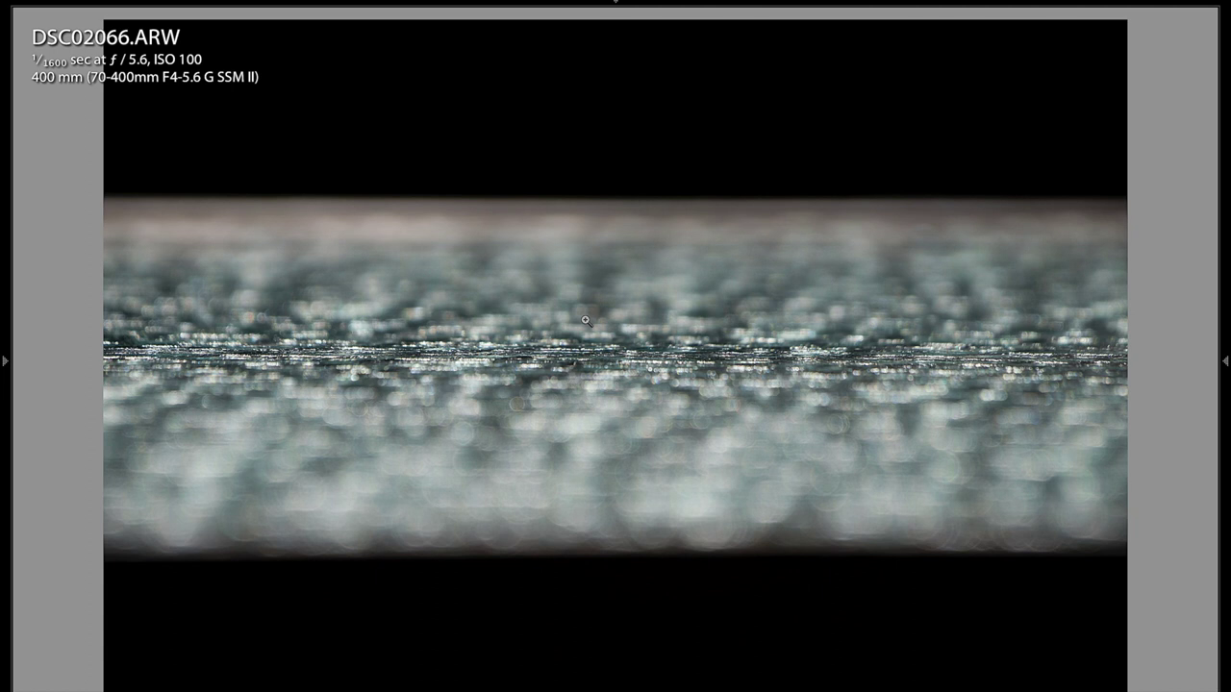
Review the close-up shots from the amber lantern through the metal parts and drink can to the girl's profile in DSC02326.ARW.
{"action": "key", "text": "Right"}
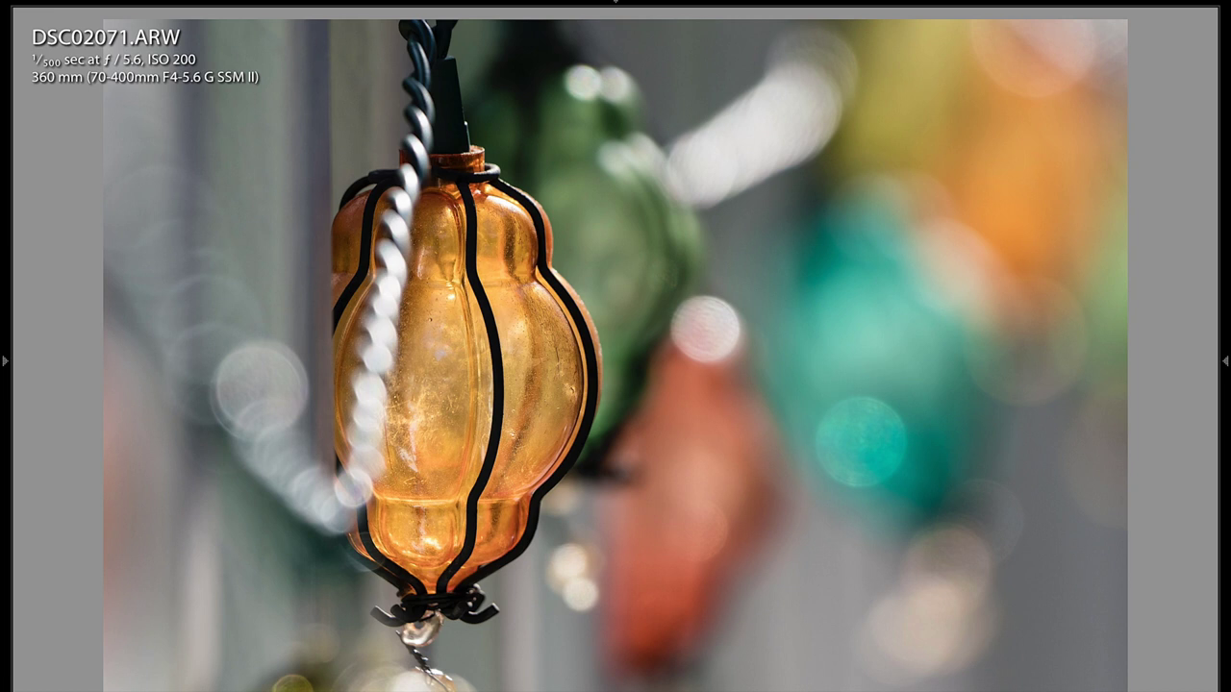
{"action": "key", "text": "Right"}
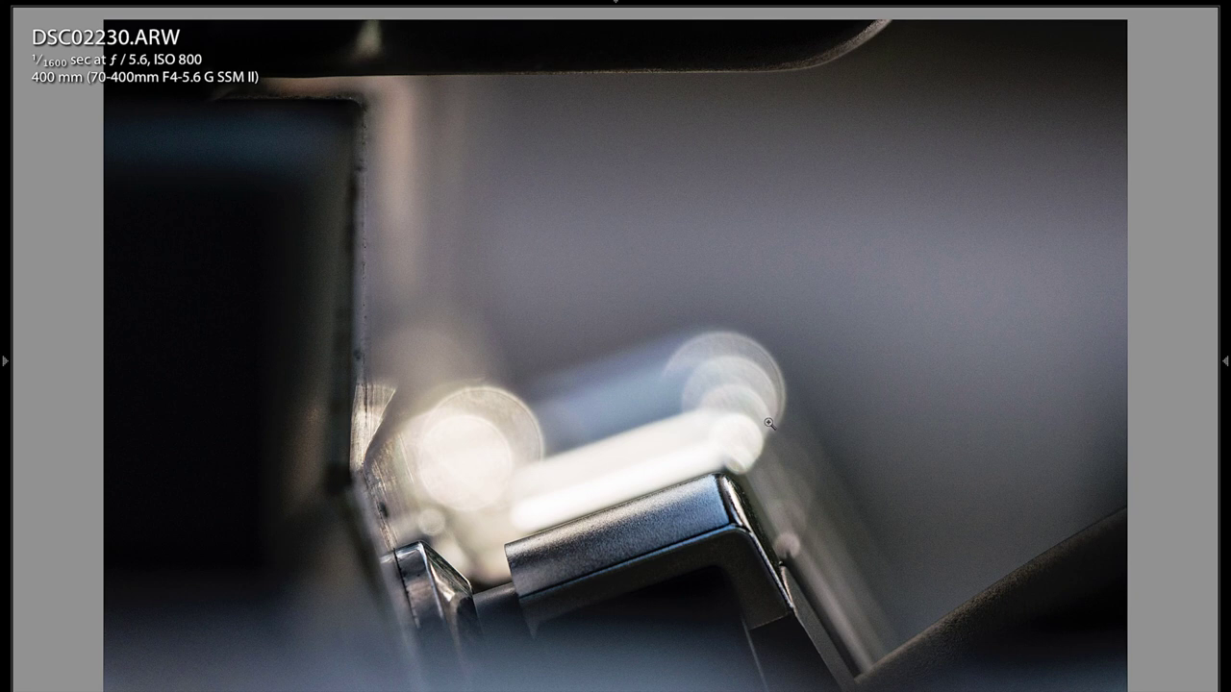
{"action": "key", "text": "Right"}
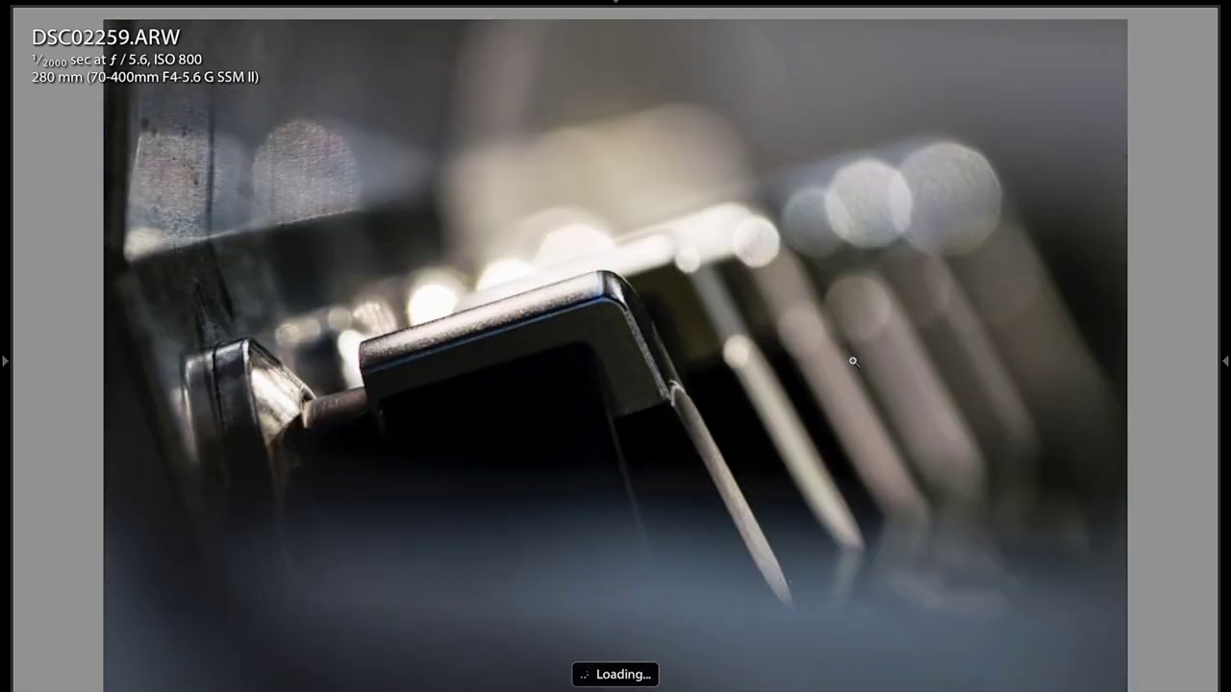
{"action": "key", "text": "Right"}
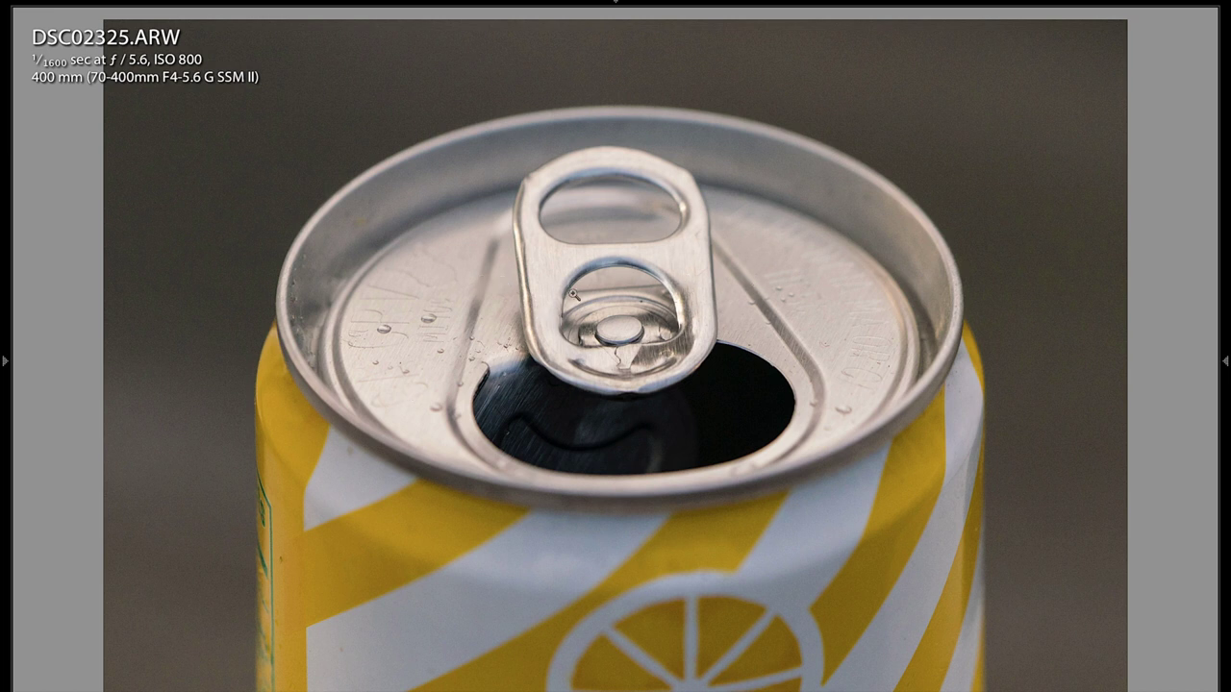
{"action": "key", "text": "Right"}
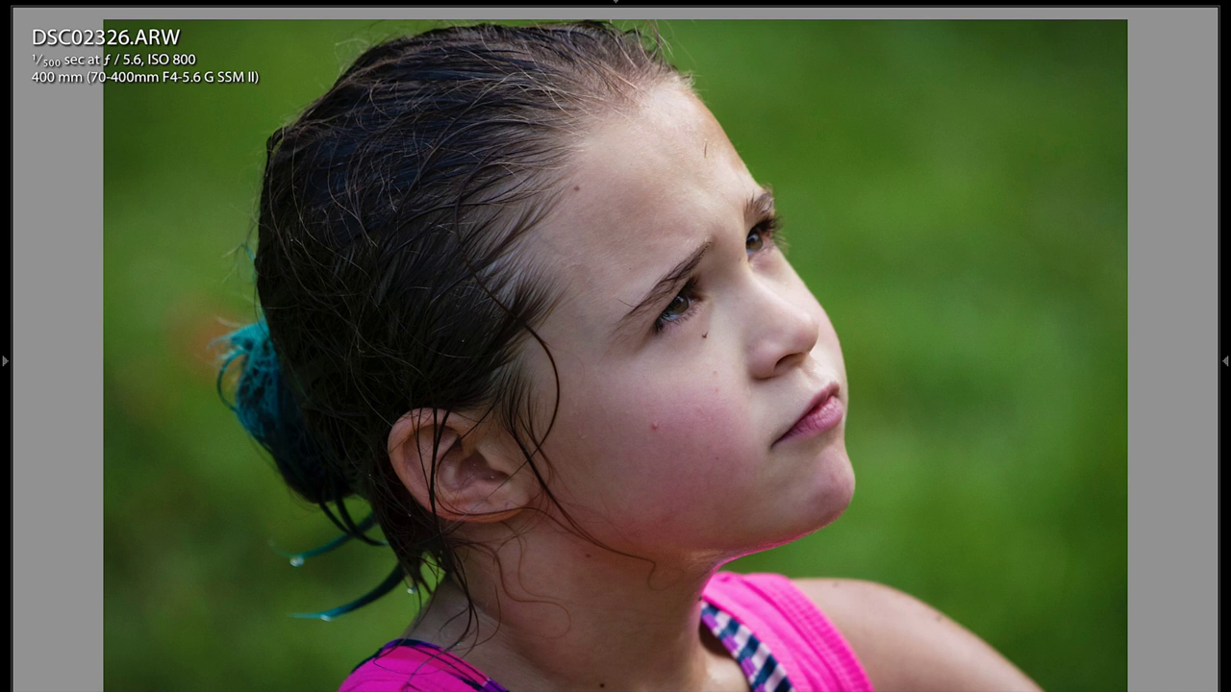
Inspect the orange flower in DSC02390.ARW at full view and magnified, and continue to the clock photo DSC02393.ARW.
{"action": "key", "text": "Right"}
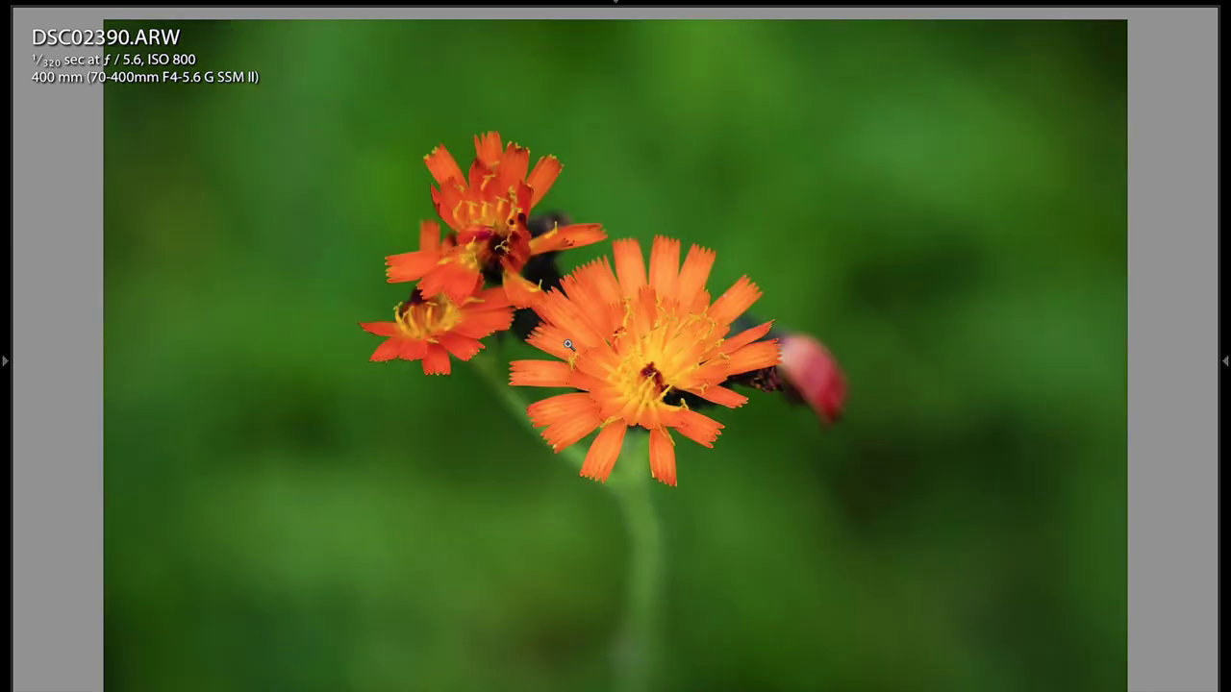
{"action": "left_click", "coordinate": [666, 367]}
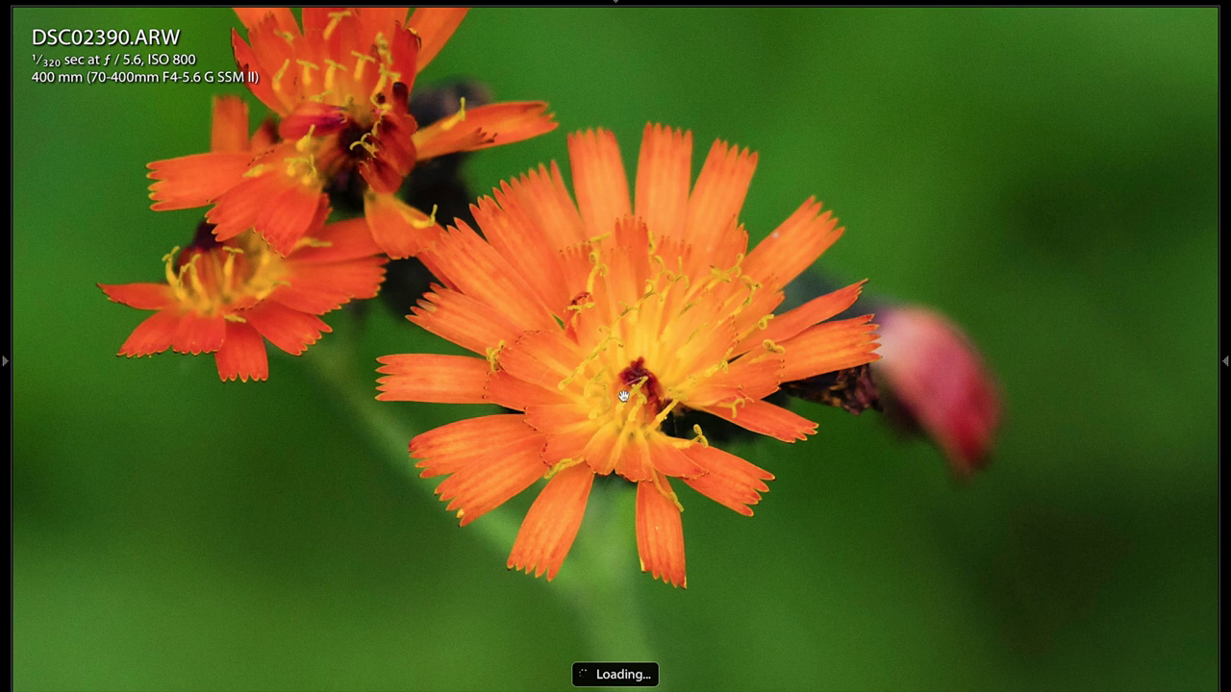
{"action": "left_click", "coordinate": [651, 371]}
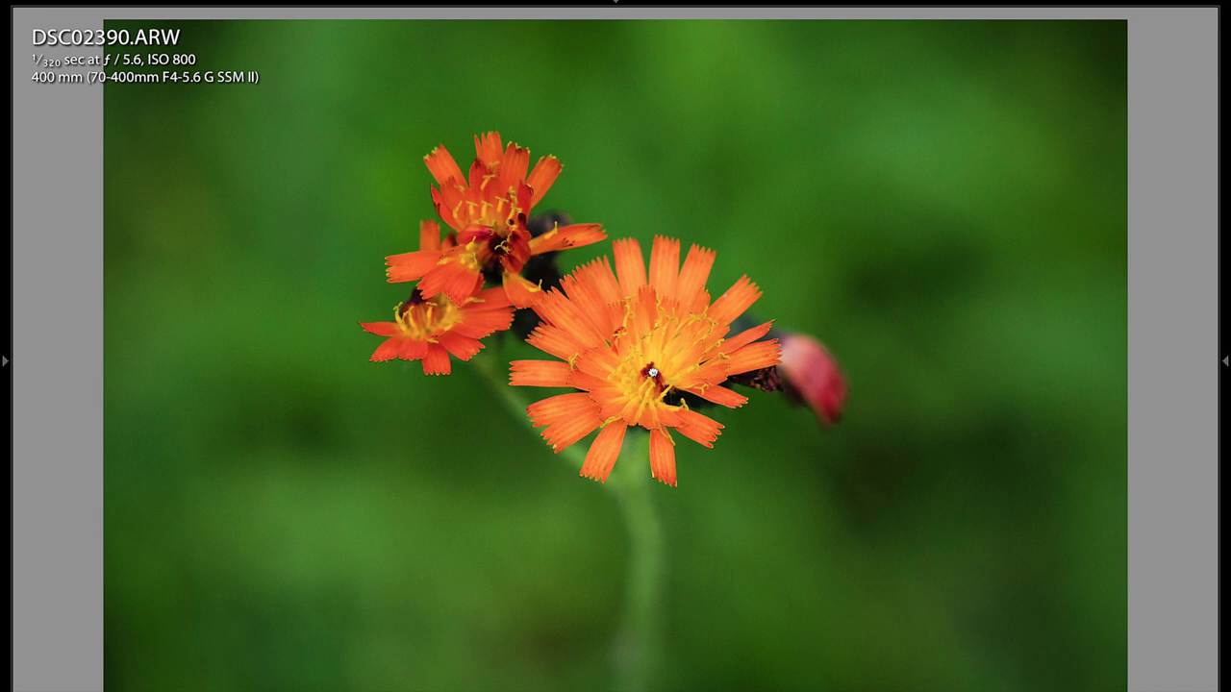
{"action": "left_click", "coordinate": [659, 378]}
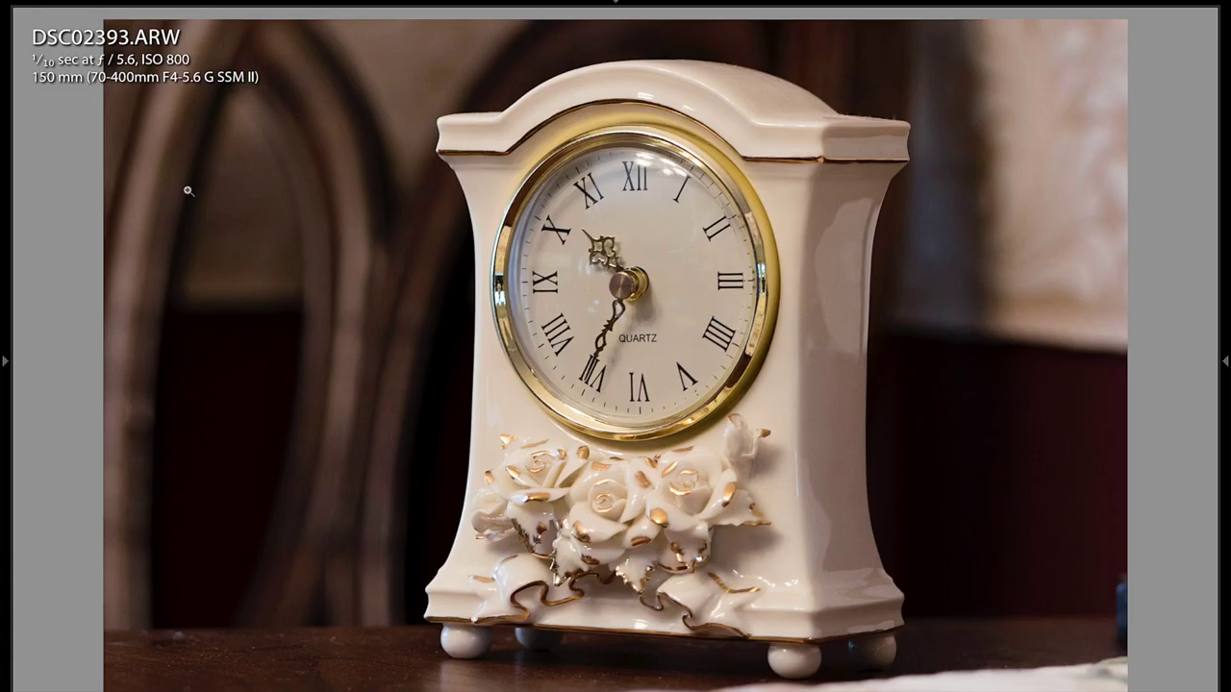
View the sunlit cloud photo DSC02401.ARW and move on from it.
{"action": "key", "text": "Right"}
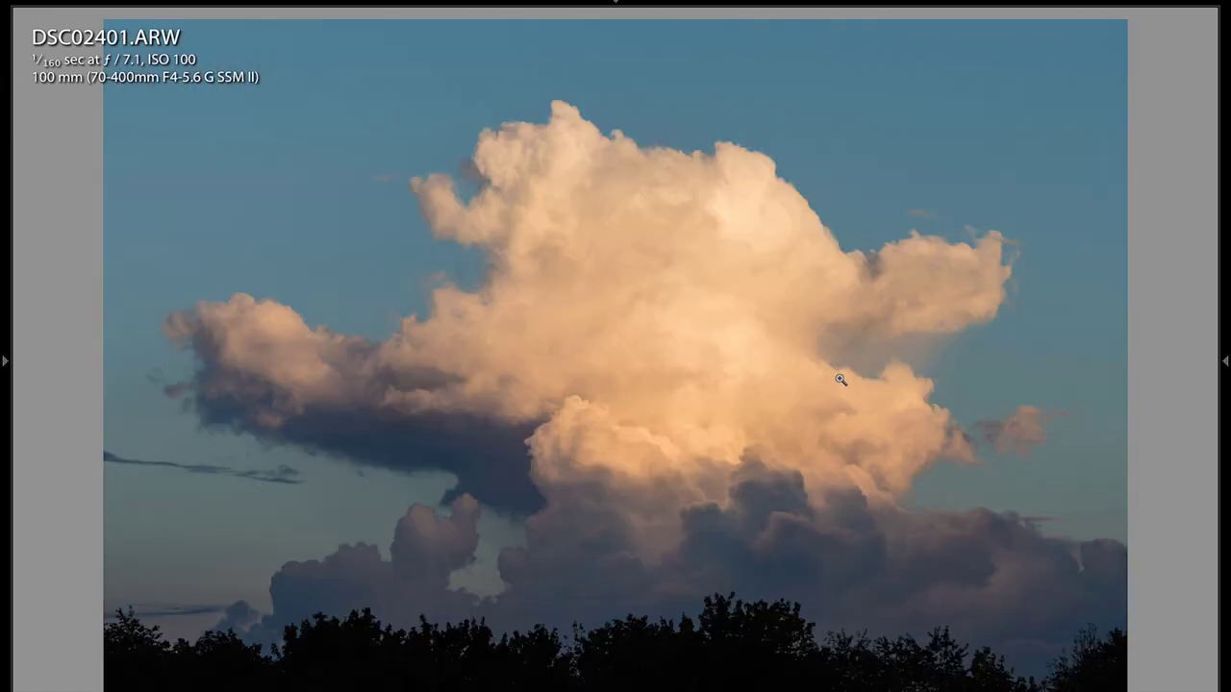
{"action": "key", "text": "Right"}
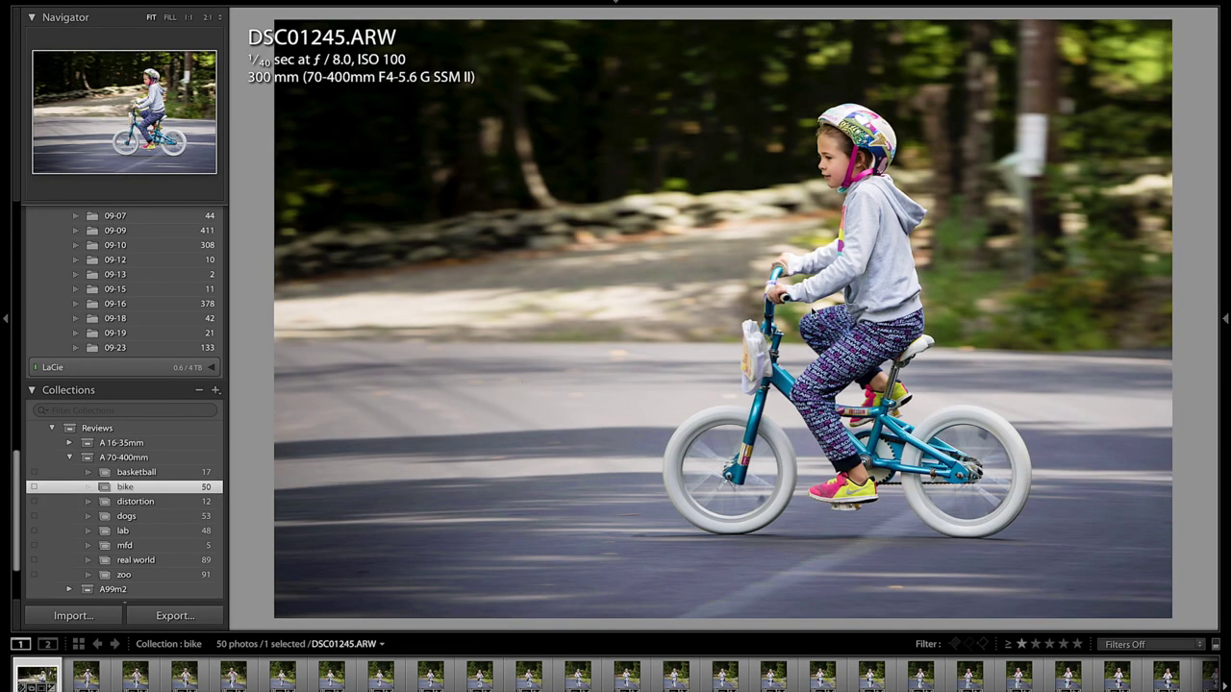
Magnify the panned bike photo DSC01245.ARW to inspect the rider's face, the wheels and clothing, and return to the full-image view.
{"action": "left_click", "coordinate": [834, 168]}
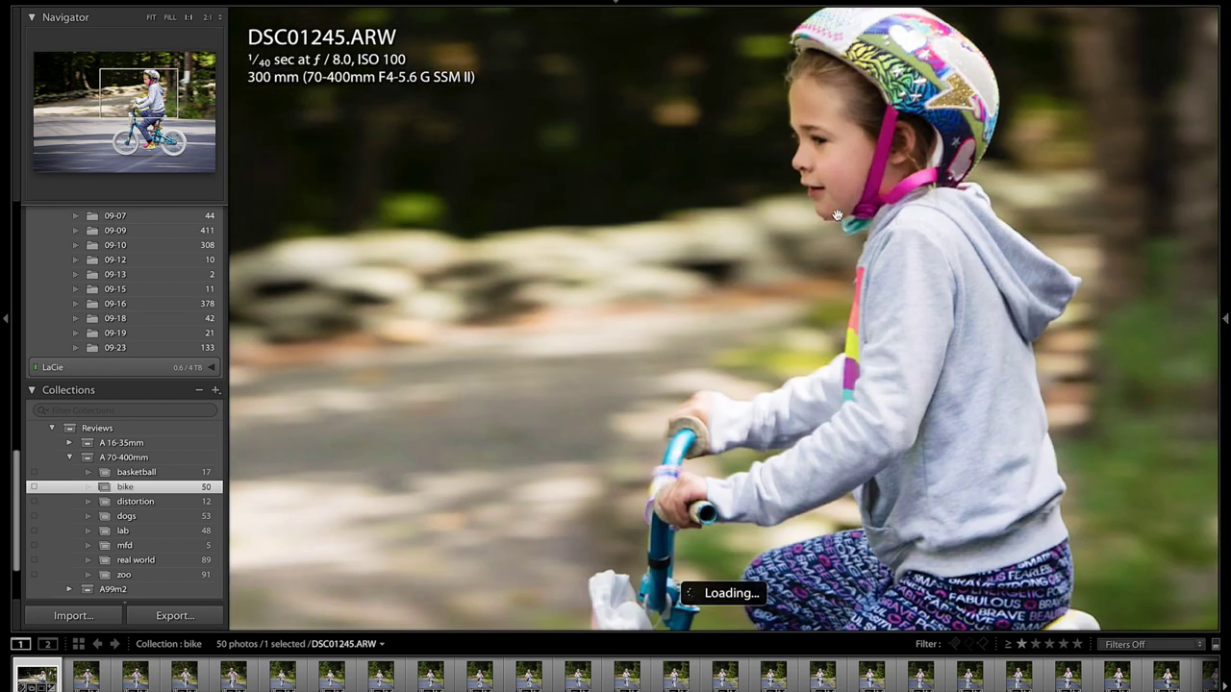
{"action": "left_click", "coordinate": [886, 287]}
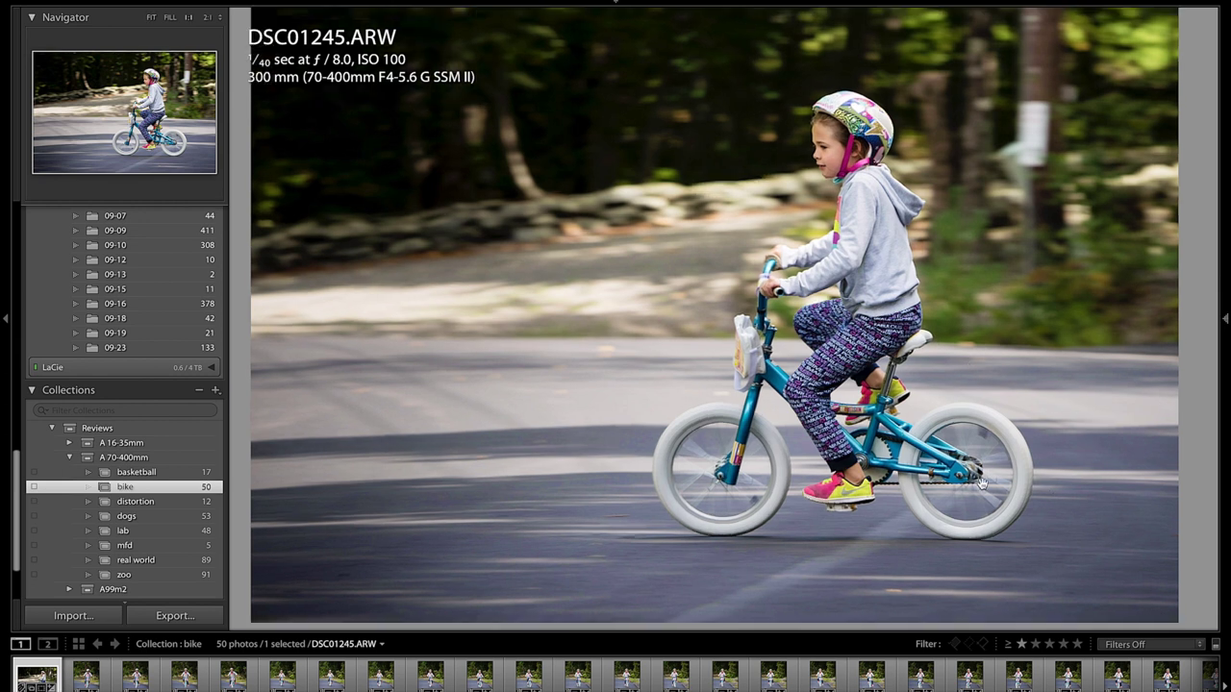
{"action": "left_click", "coordinate": [981, 484]}
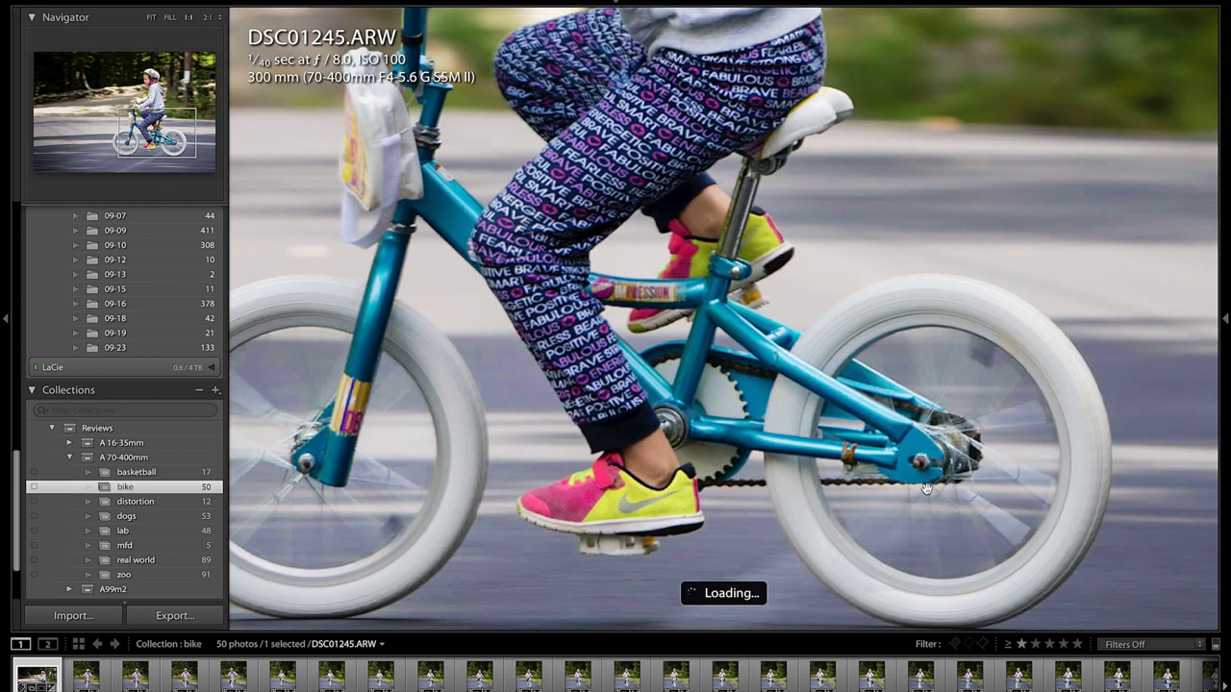
{"action": "left_click_drag", "start_coordinate": [479, 245], "coordinate": [481, 452]}
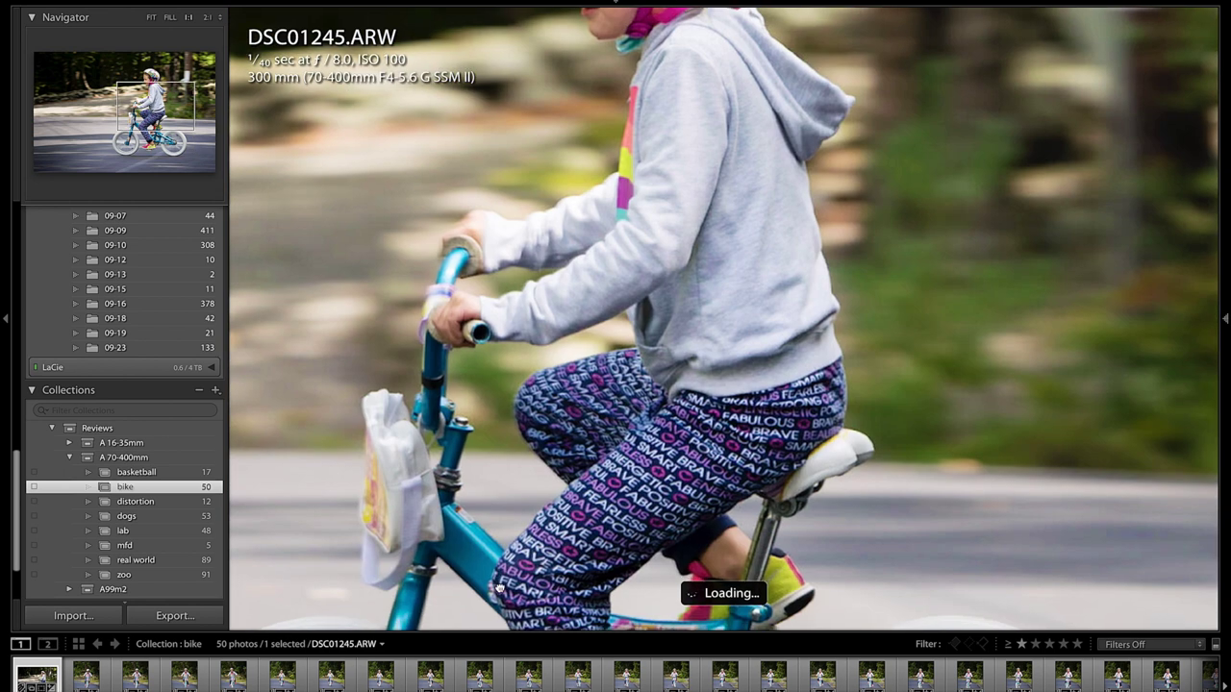
{"action": "left_click_drag", "start_coordinate": [706, 309], "coordinate": [714, 561]}
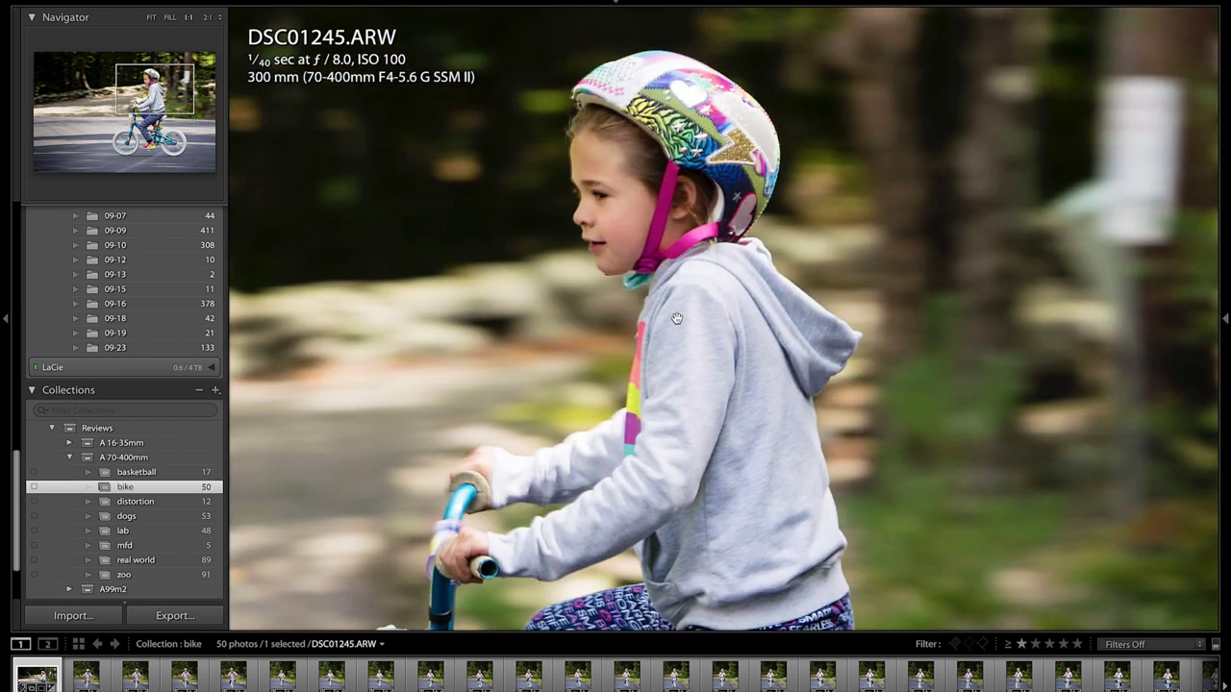
{"action": "left_click", "coordinate": [627, 228]}
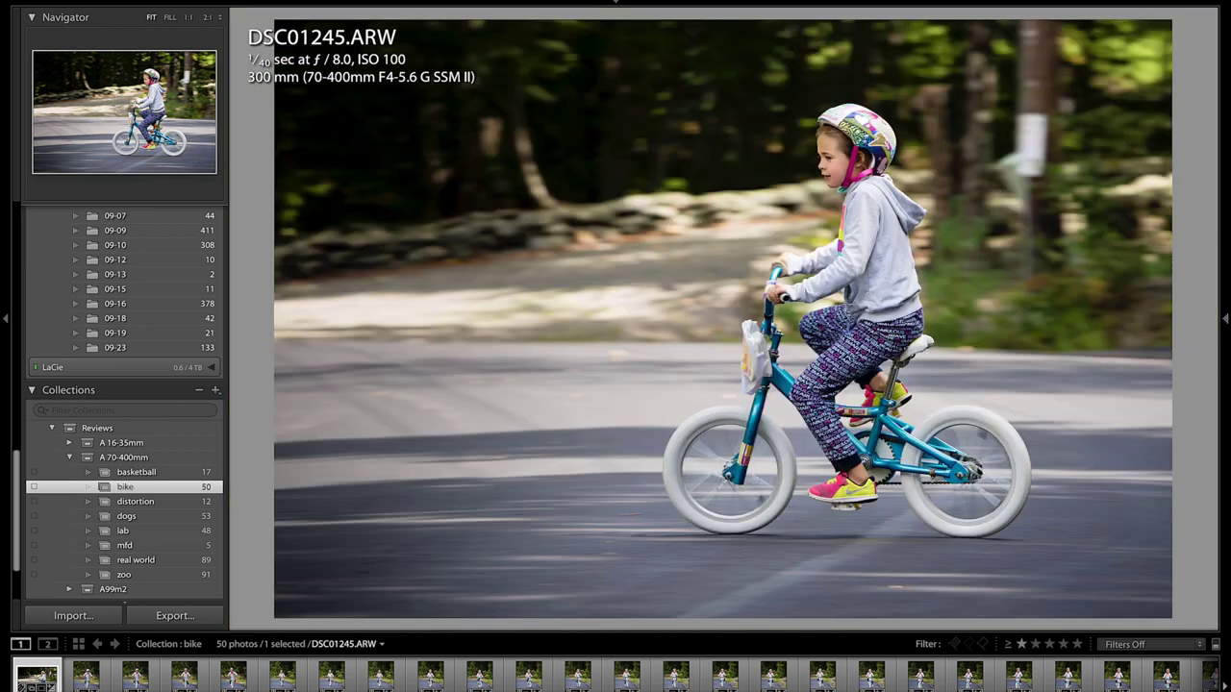
Go through the sequence of the girl riding toward the camera up to DSC01392.ARW and magnify her face to check sharpness.
{"action": "key", "text": "Right"}
{"action": "key", "text": "Right"}
{"action": "key", "text": "Right"}
{"action": "key", "text": "Right"}
{"action": "key", "text": "Right"}
{"action": "key", "text": "Right"}
{"action": "key", "text": "Right"}
{"action": "key", "text": "Right"}
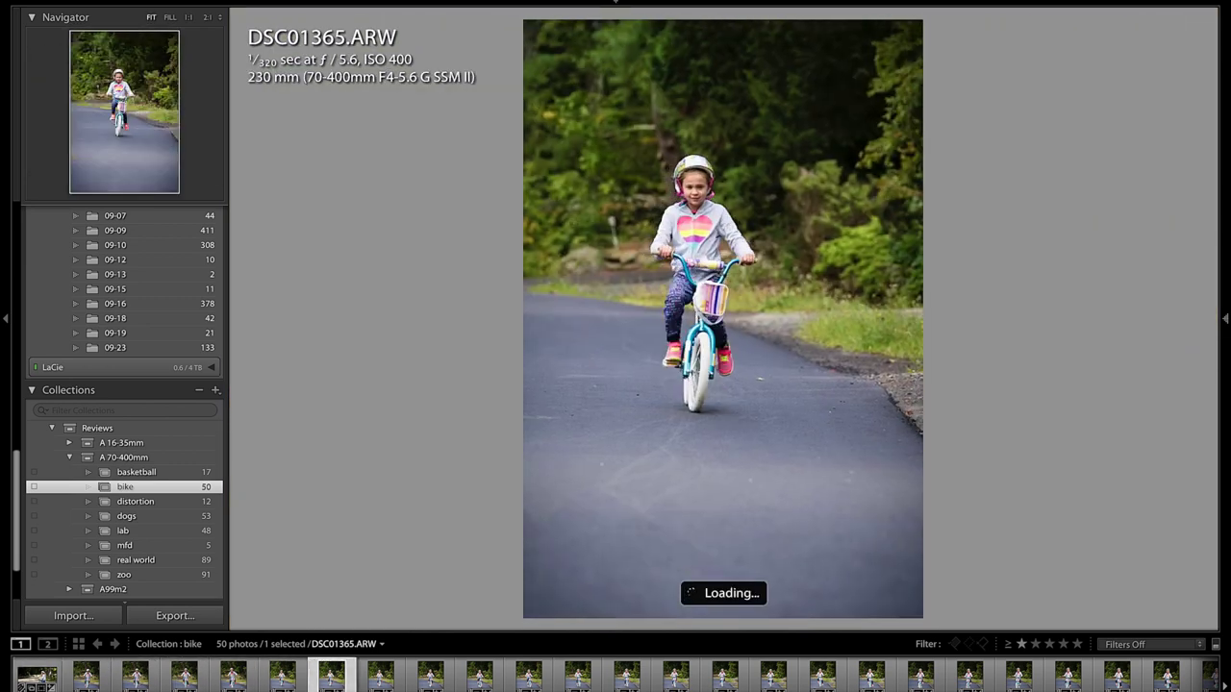
{"action": "key", "text": "Right"}
{"action": "key", "text": "Right"}
{"action": "key", "text": "Right"}
{"action": "key", "text": "Right"}
{"action": "key", "text": "Right"}
{"action": "key", "text": "Right"}
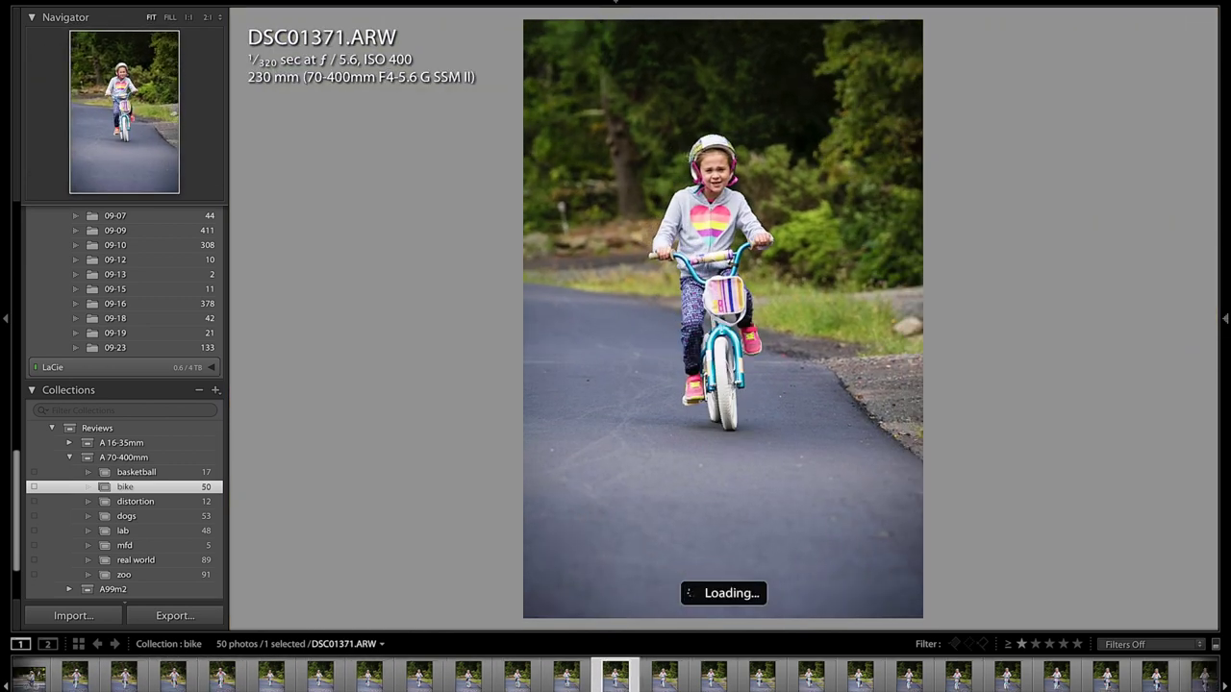
{"action": "key", "text": "Right"}
{"action": "key", "text": "Right"}
{"action": "key", "text": "Right"}
{"action": "key", "text": "Right"}
{"action": "key", "text": "Right"}
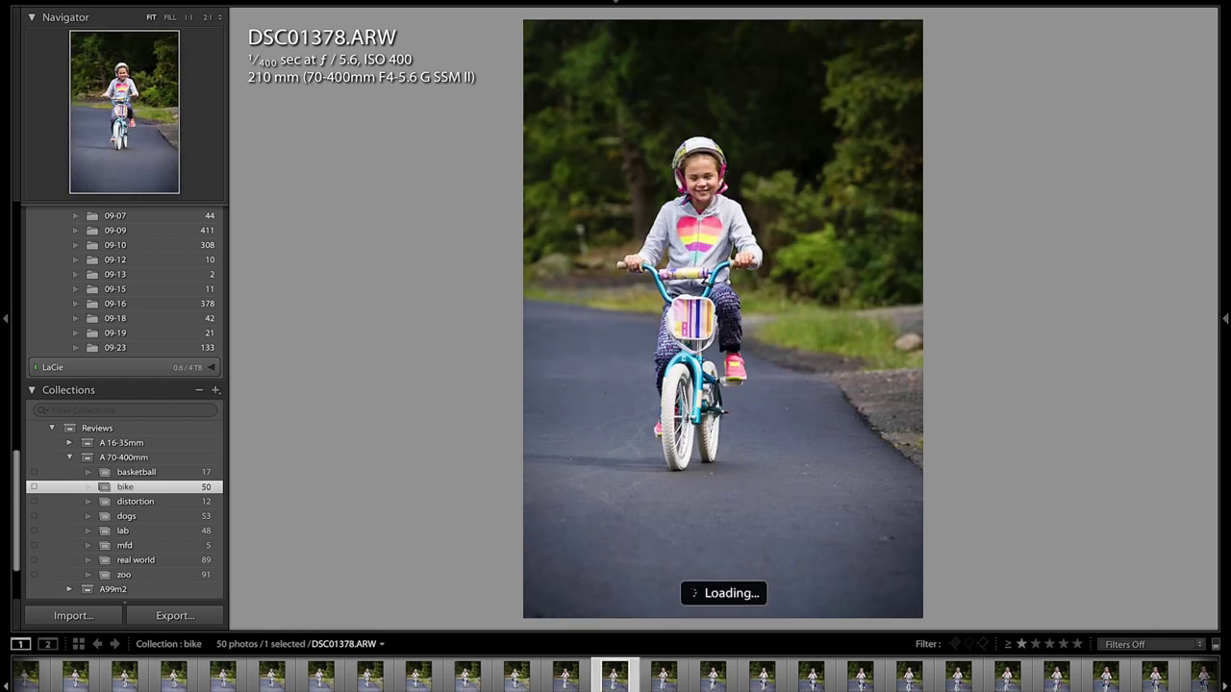
{"action": "key", "text": "Right"}
{"action": "key", "text": "Right"}
{"action": "key", "text": "Right"}
{"action": "key", "text": "Right"}
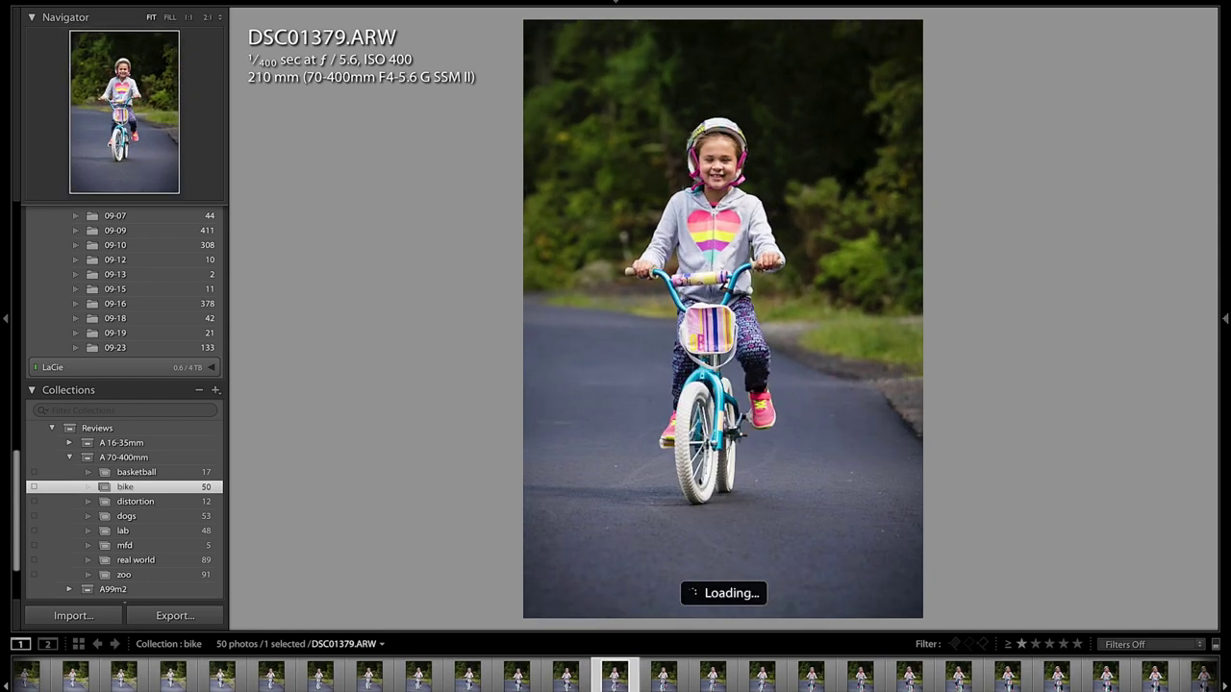
{"action": "key", "text": "Right"}
{"action": "key", "text": "Right"}
{"action": "key", "text": "Right"}
{"action": "key", "text": "Right"}
{"action": "key", "text": "Right"}
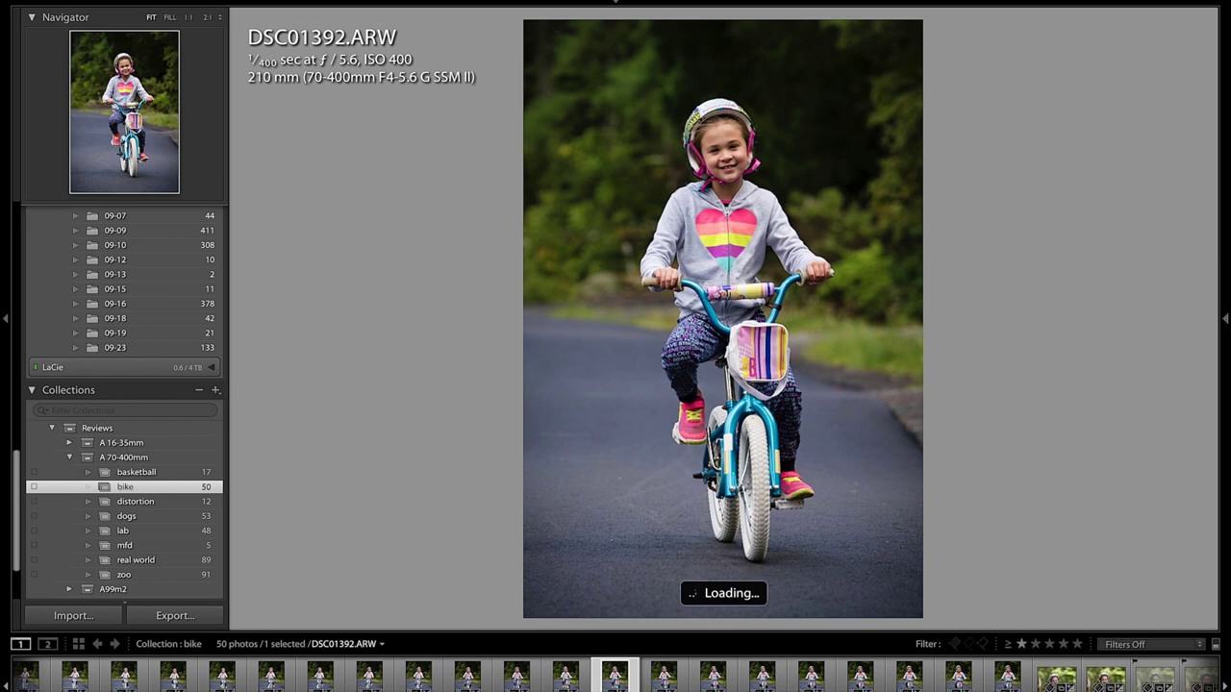
{"action": "left_click", "coordinate": [728, 151]}
{"action": "left_click_drag", "start_coordinate": [748, 292], "coordinate": [766, 333]}
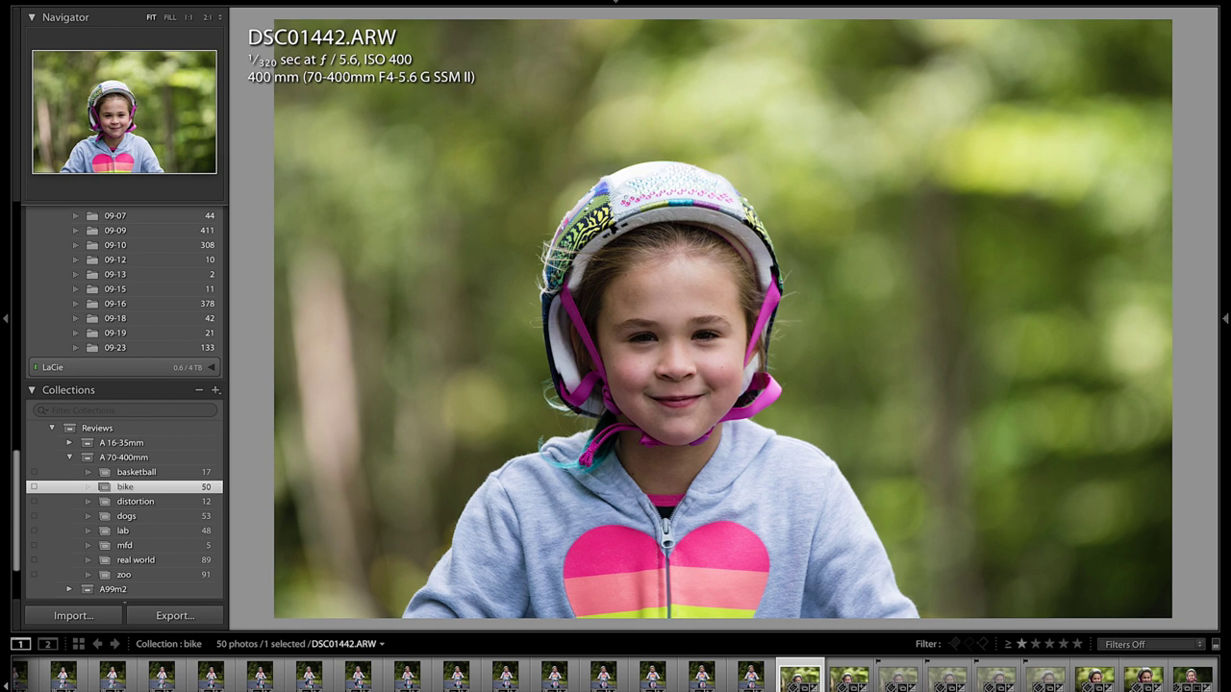
Review the 400 mm helmet portraits from DSC01442.ARW through DSC01448.ARW to DSC01475.ARW, examining the background blur.
{"action": "key", "text": "Right"}
{"action": "key", "text": "Left"}
{"action": "key", "text": "Right"}
{"action": "key", "text": "Right"}
{"action": "key", "text": "Right"}
{"action": "key", "text": "Right"}
{"action": "key", "text": "Right"}
{"action": "key", "text": "Right"}
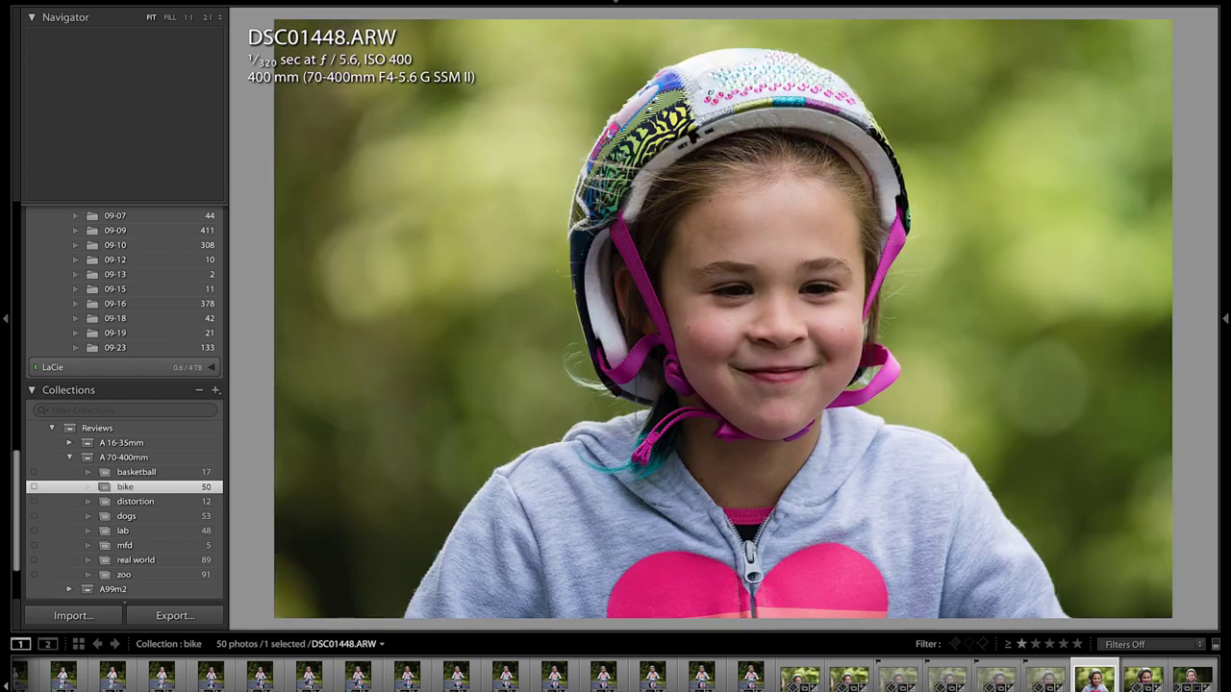
{"action": "key", "text": "Right"}
{"action": "key", "text": "Right"}
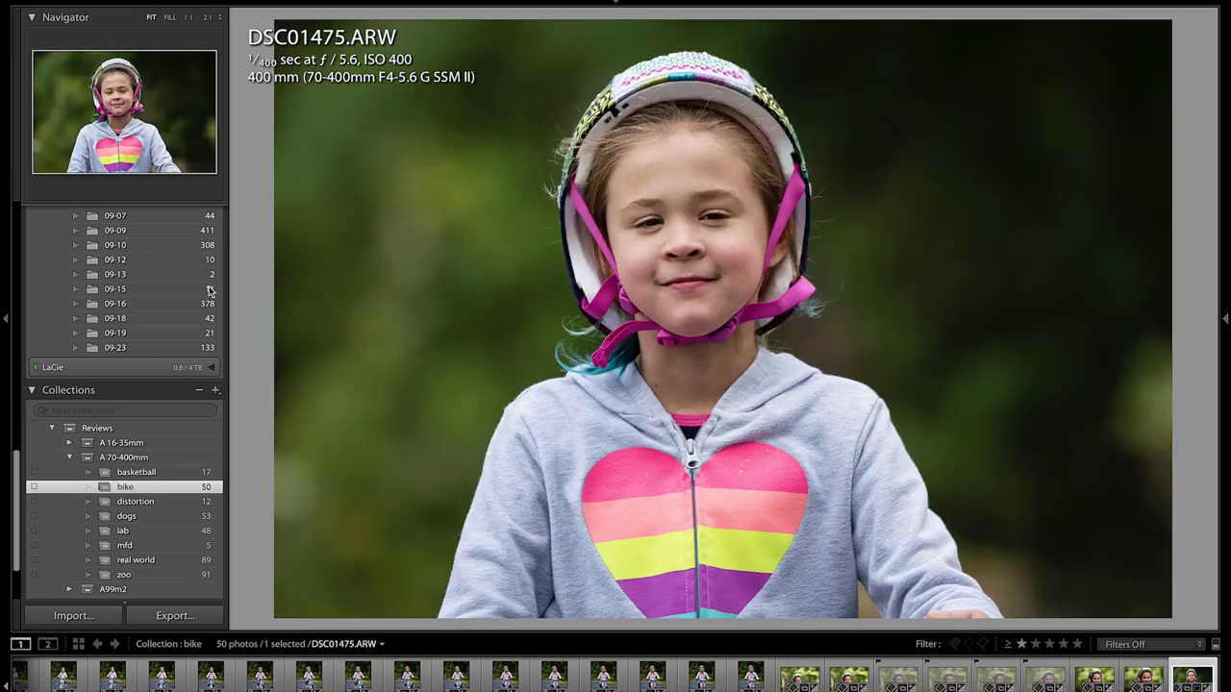
Open the basketball collection and apply the Punch #1 preset to DSC00051.ARW and DSC00058.ARW.
{"action": "left_click", "coordinate": [158, 472]}
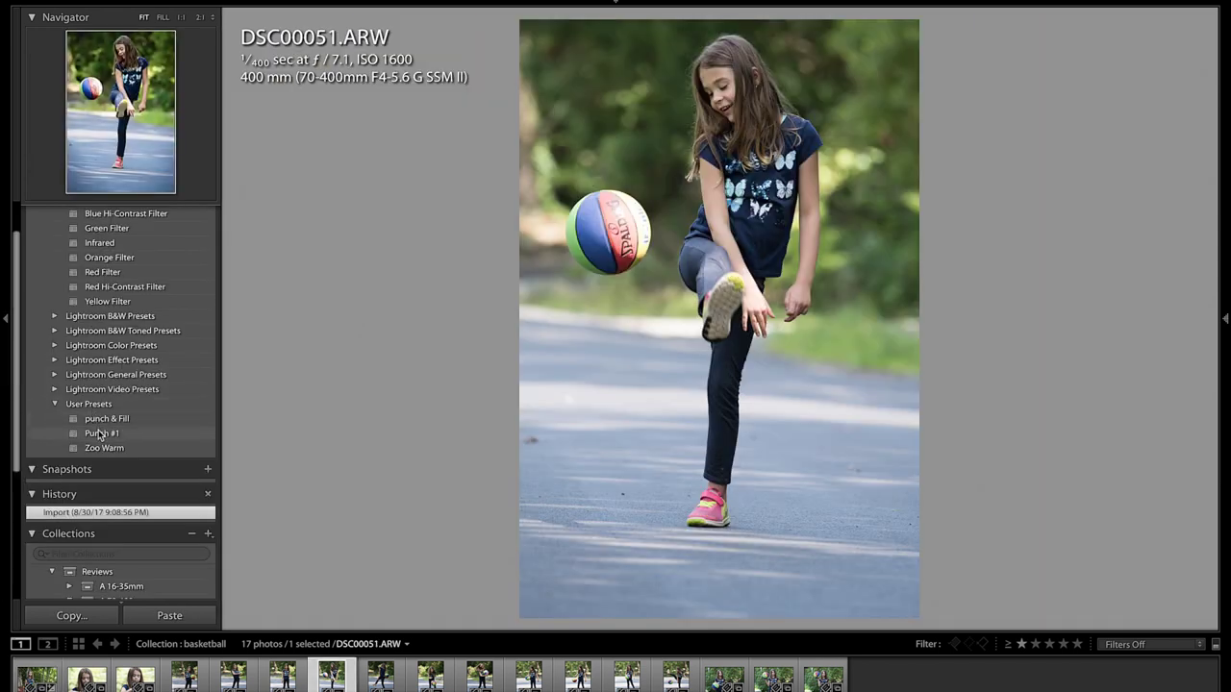
{"action": "left_click", "coordinate": [99, 434]}
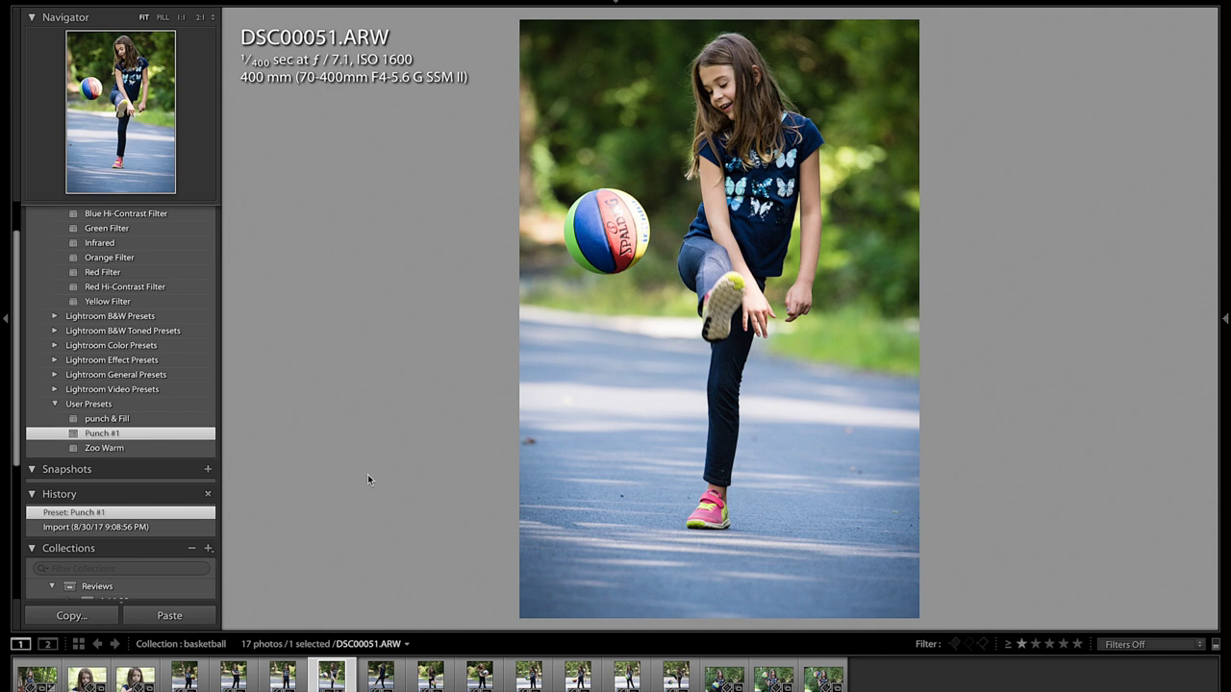
{"action": "key", "text": "Right"}
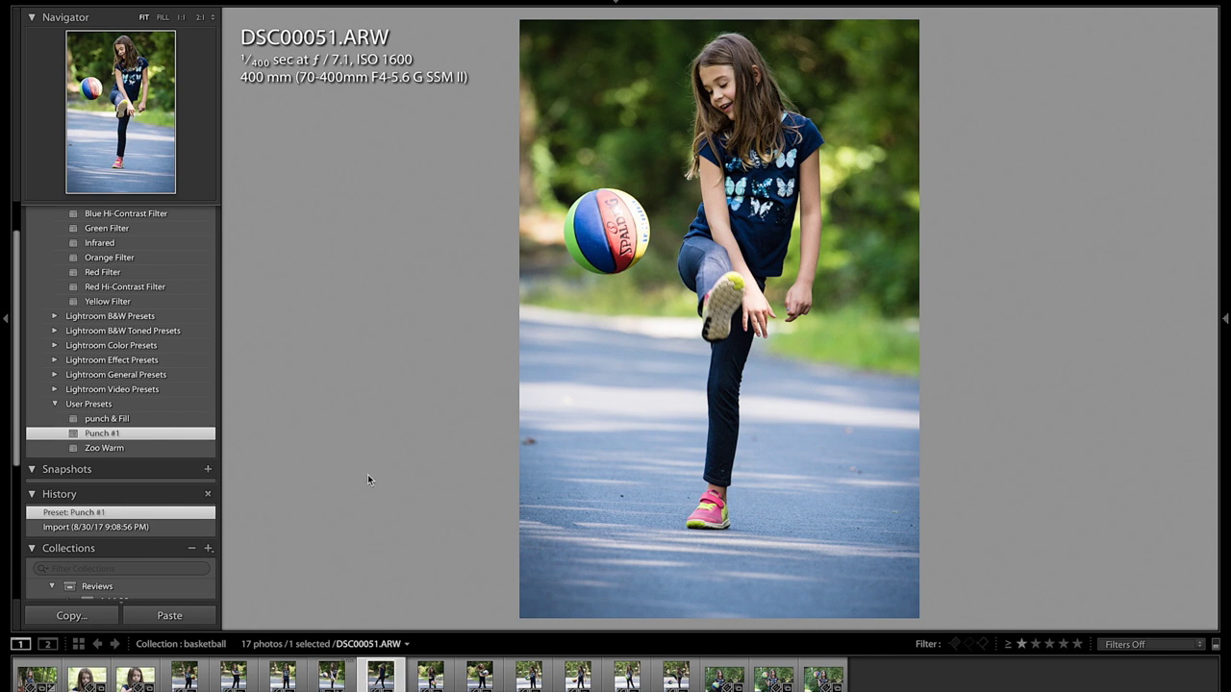
{"action": "key", "text": "Right"}
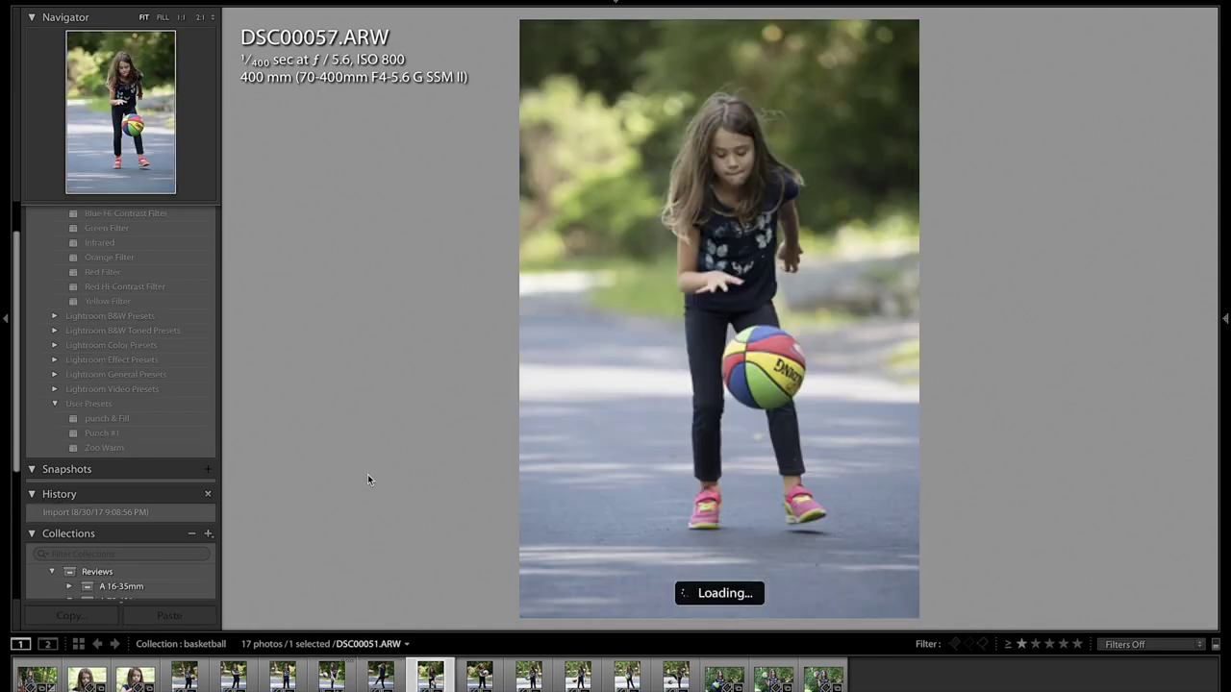
{"action": "left_click", "coordinate": [100, 435]}
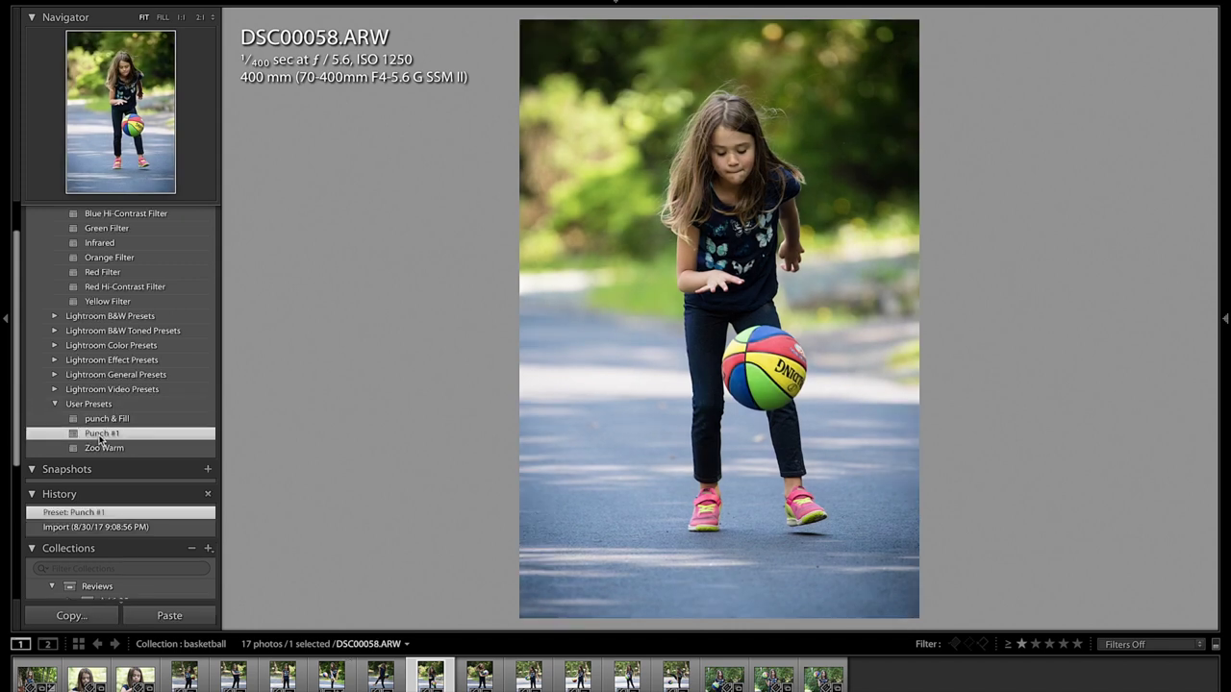
Browse on to the ball-holding portrait DSC00077.ARW, apply the Punch #1 preset and slightly raise its white balance temperature.
{"action": "key", "text": "Right"}
{"action": "key", "text": "Right"}
{"action": "key", "text": "Right"}
{"action": "key", "text": "Right"}
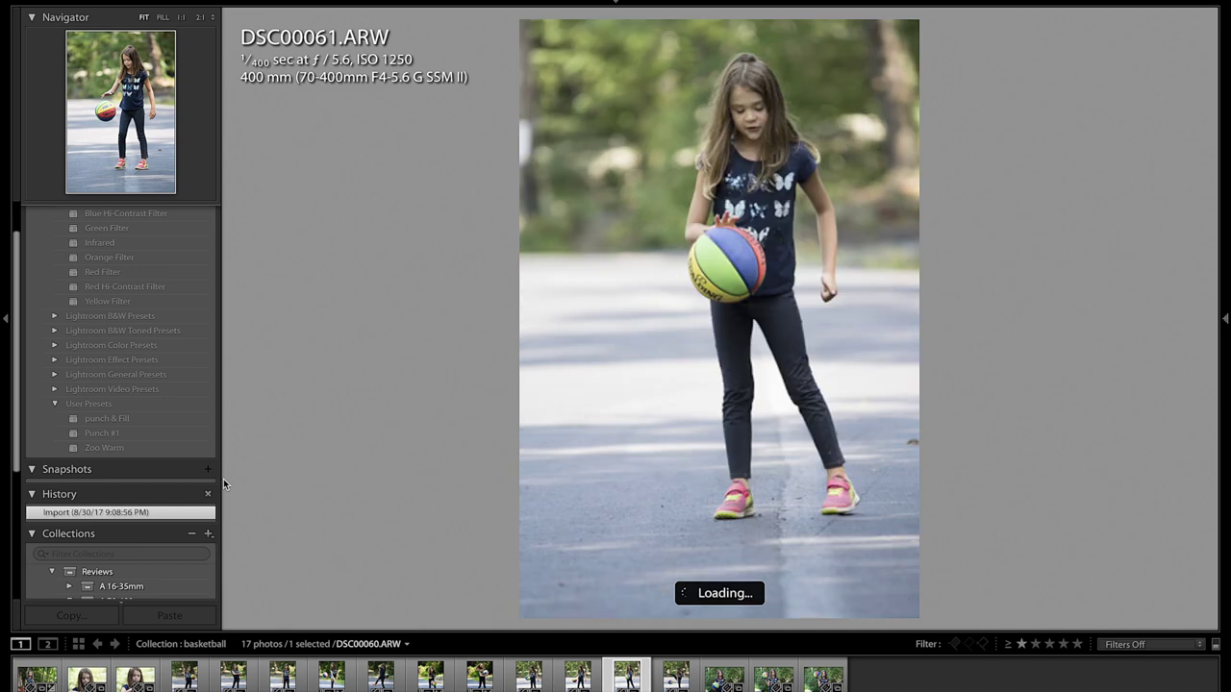
{"action": "key", "text": "Right"}
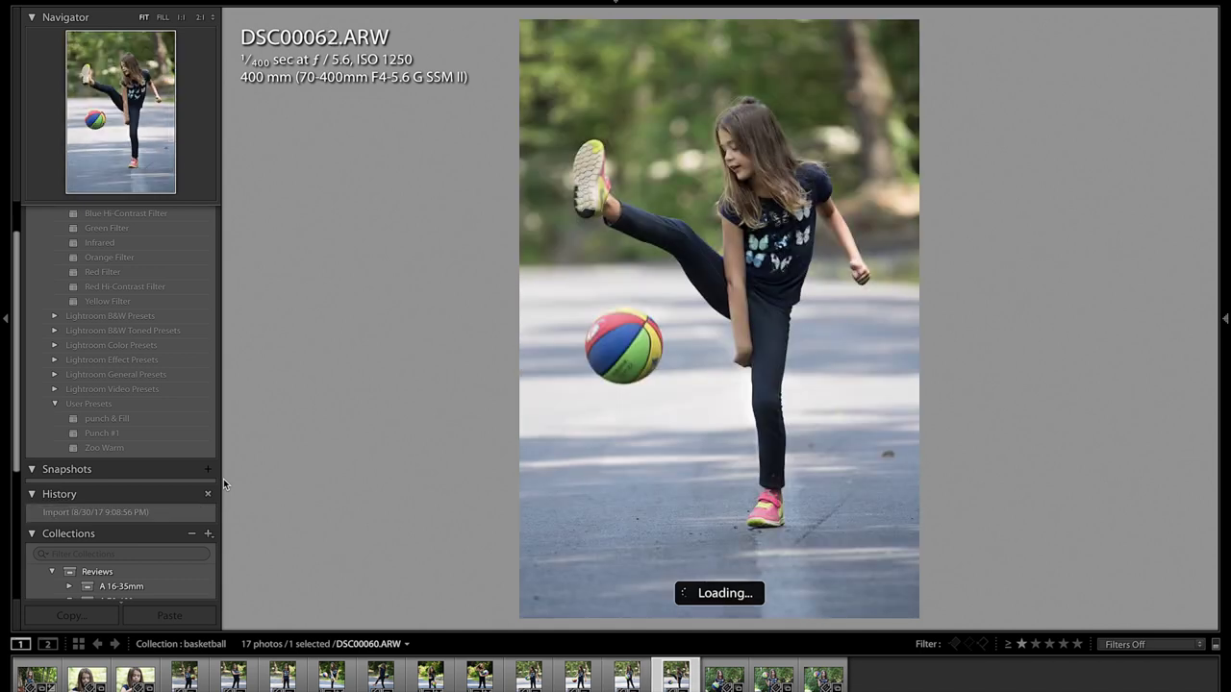
{"action": "key", "text": "Right"}
{"action": "key", "text": "Right"}
{"action": "key", "text": "Right"}
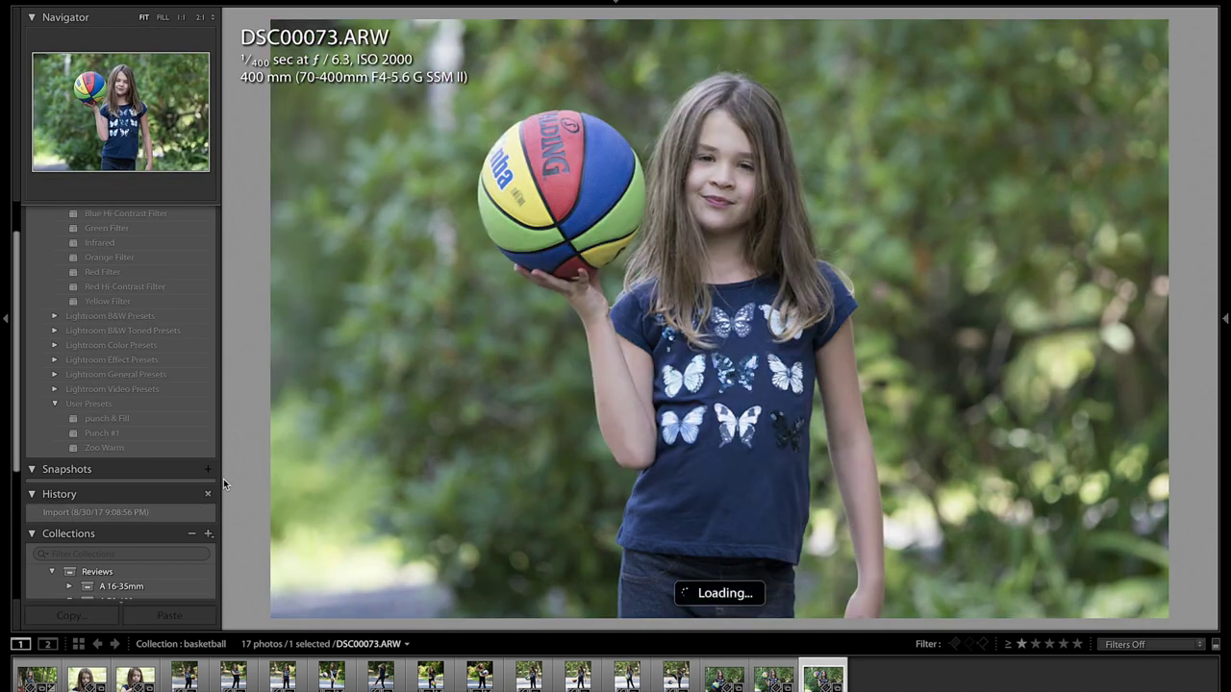
{"action": "left_click", "coordinate": [101, 433]}
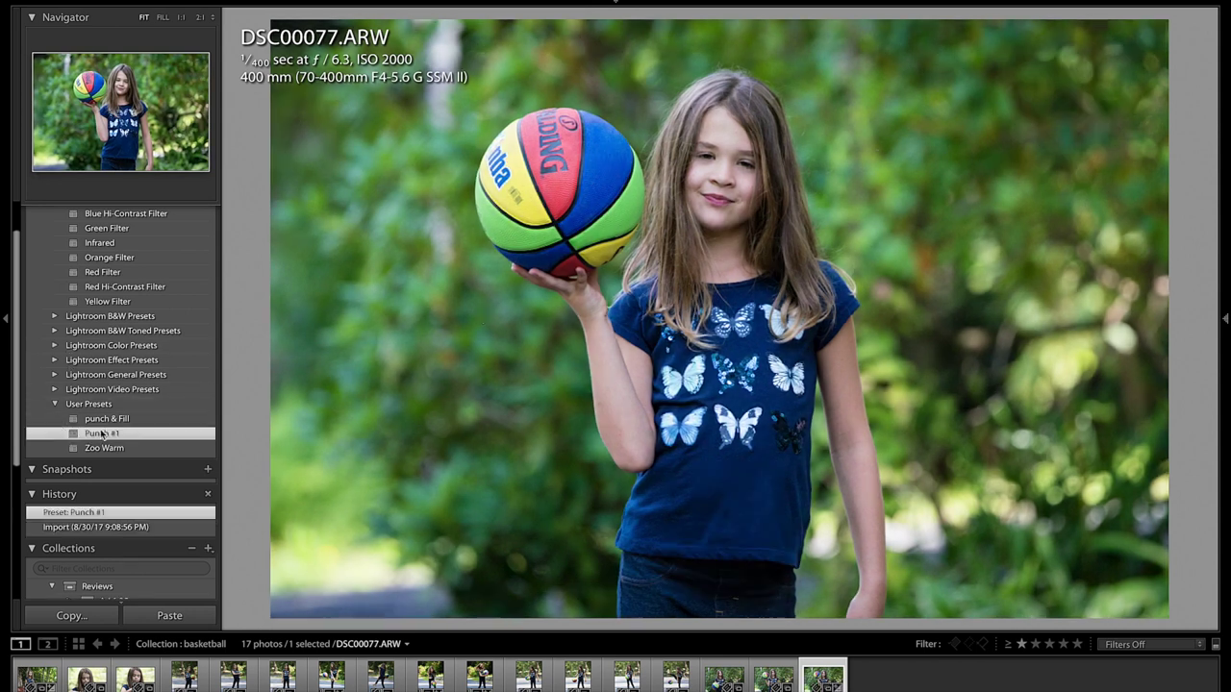
{"action": "left_click", "coordinate": [1226, 244]}
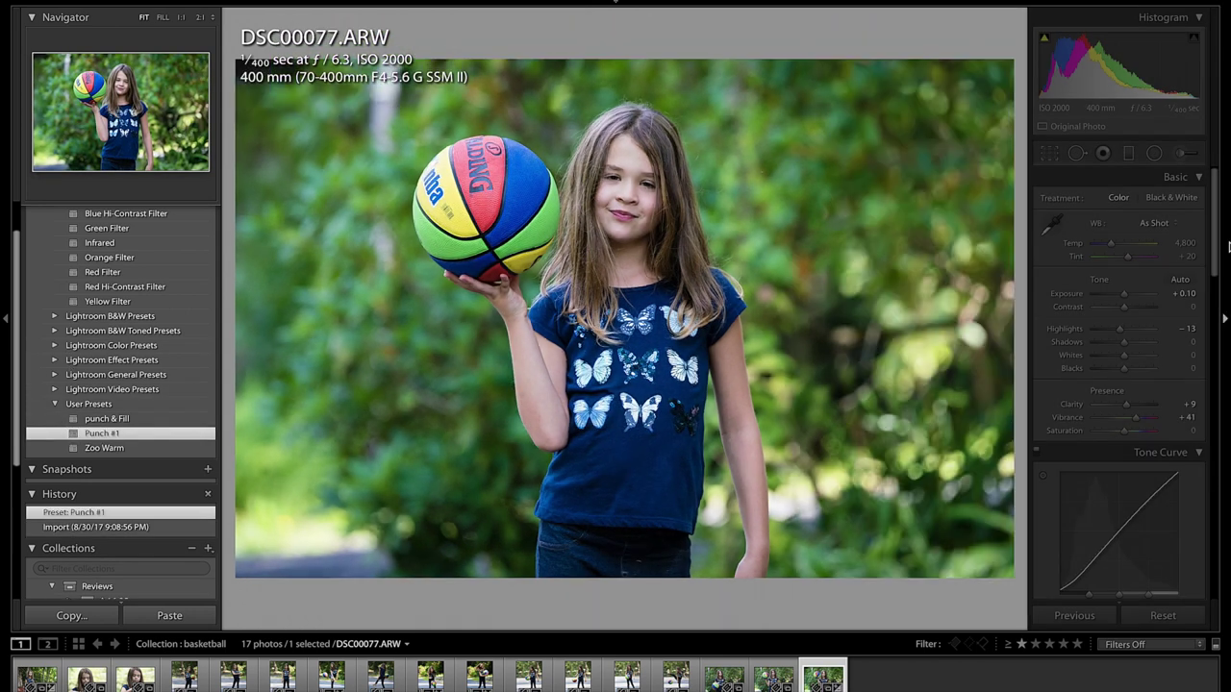
{"action": "left_click_drag", "start_coordinate": [1106, 243], "coordinate": [1116, 248]}
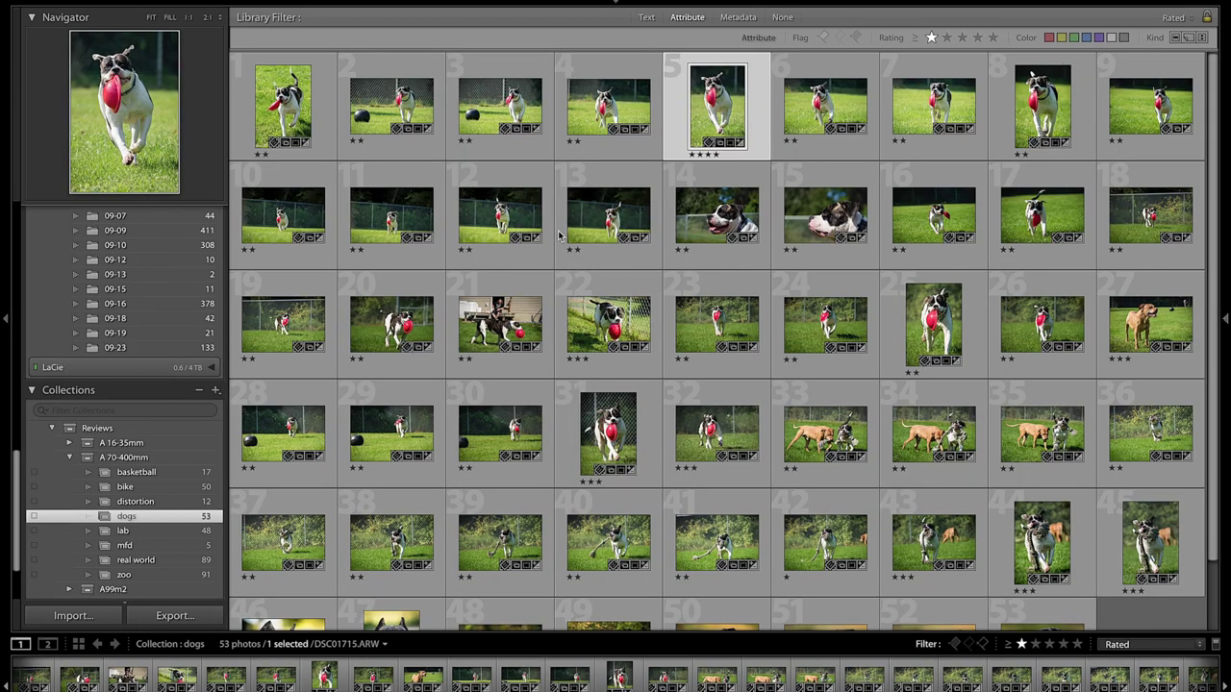
Look over the dogs collection and filter it to photos rated three stars and higher.
{"action": "scroll", "coordinate": [558, 236], "scroll_direction": "down", "scroll_amount": 2}
{"action": "scroll", "coordinate": [558, 236], "scroll_direction": "up", "scroll_amount": 2}
{"action": "scroll", "coordinate": [816, 438], "scroll_direction": "down", "scroll_amount": 2}
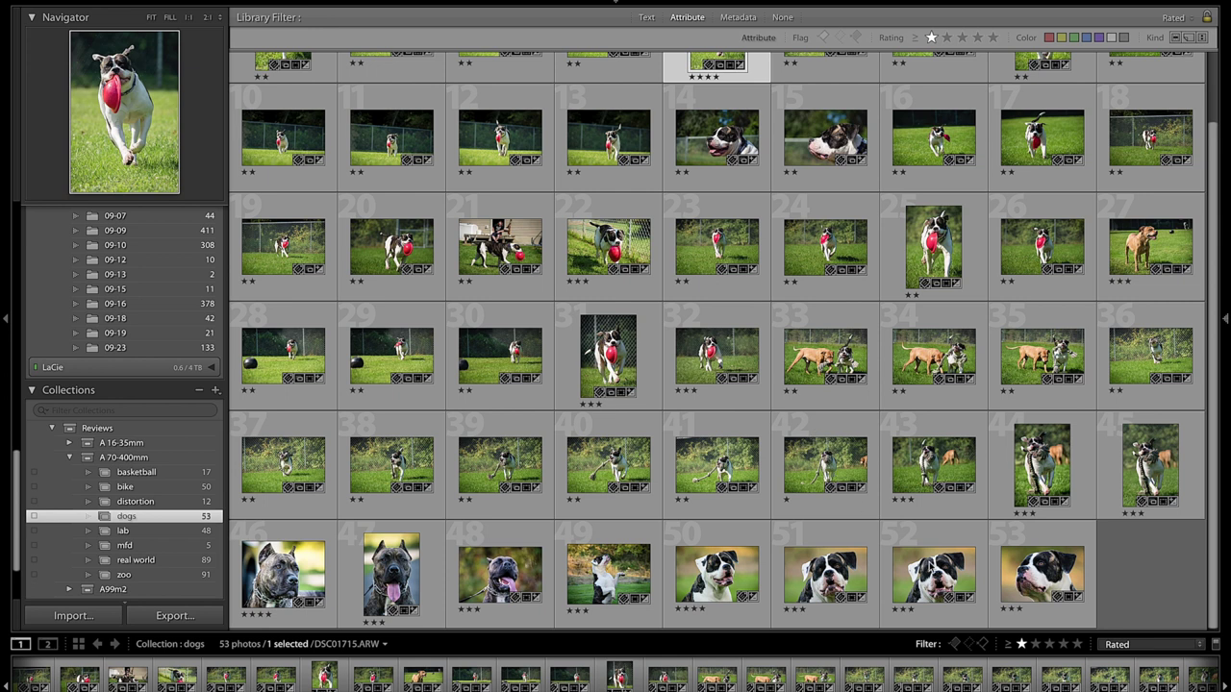
{"action": "left_click", "coordinate": [1049, 646]}
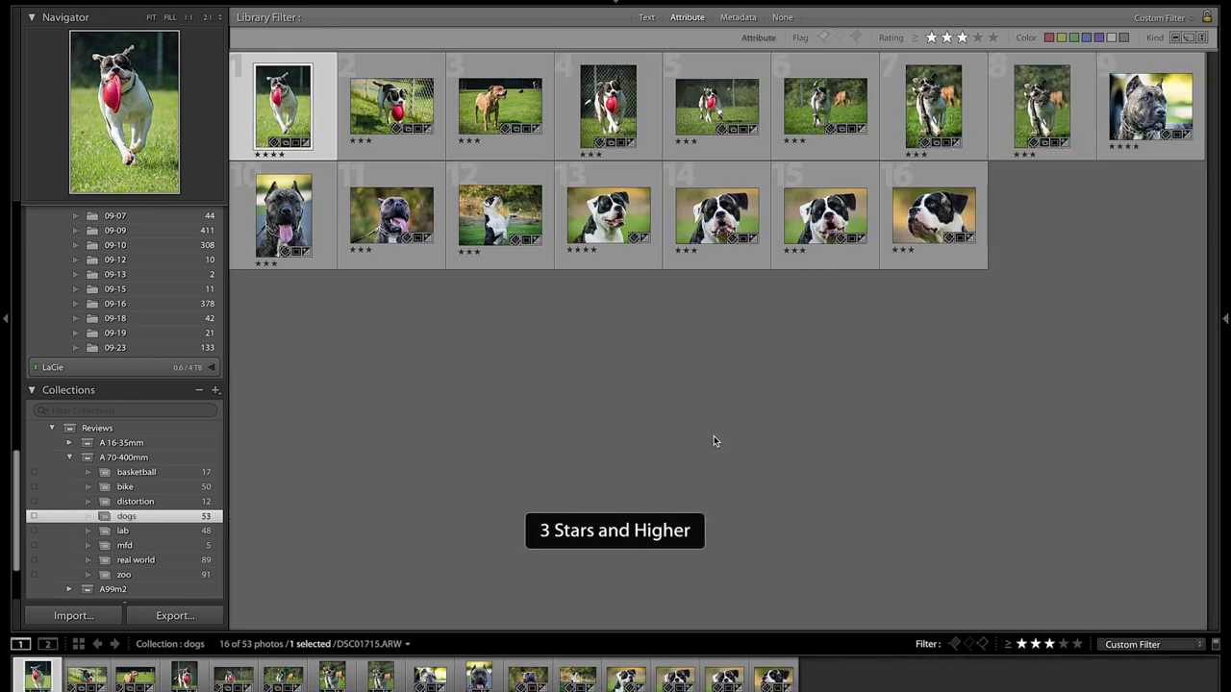
Open the running dog photo DSC01715.ARW, magnify the dog's face and red toy to inspect detail, and return to the full-image view.
{"action": "double_click", "coordinate": [284, 99]}
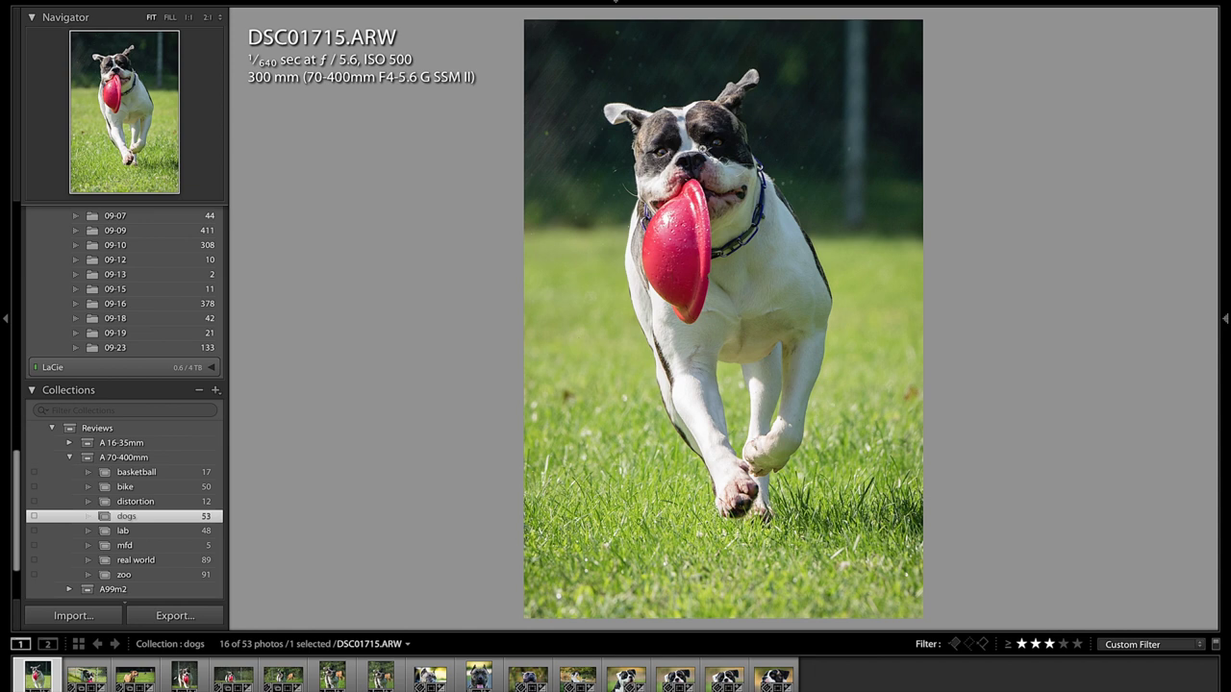
{"action": "left_click", "coordinate": [704, 150]}
{"action": "left_click_drag", "start_coordinate": [675, 350], "coordinate": [658, 294]}
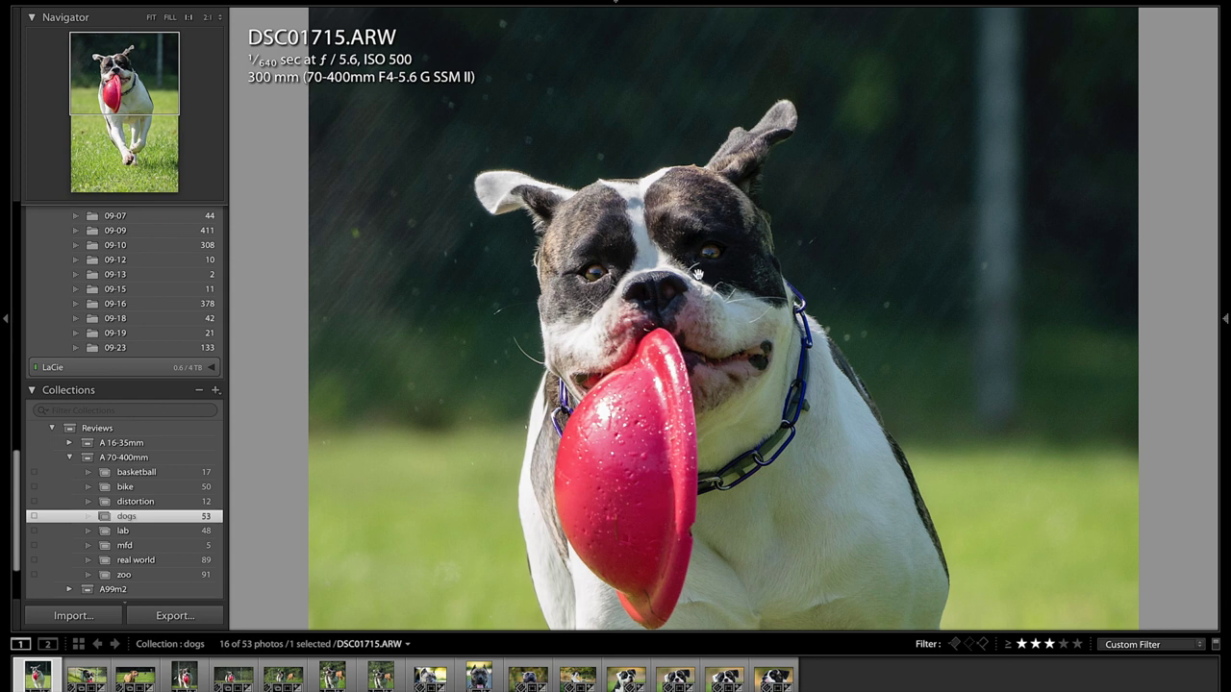
{"action": "left_click_drag", "start_coordinate": [699, 274], "coordinate": [684, 223]}
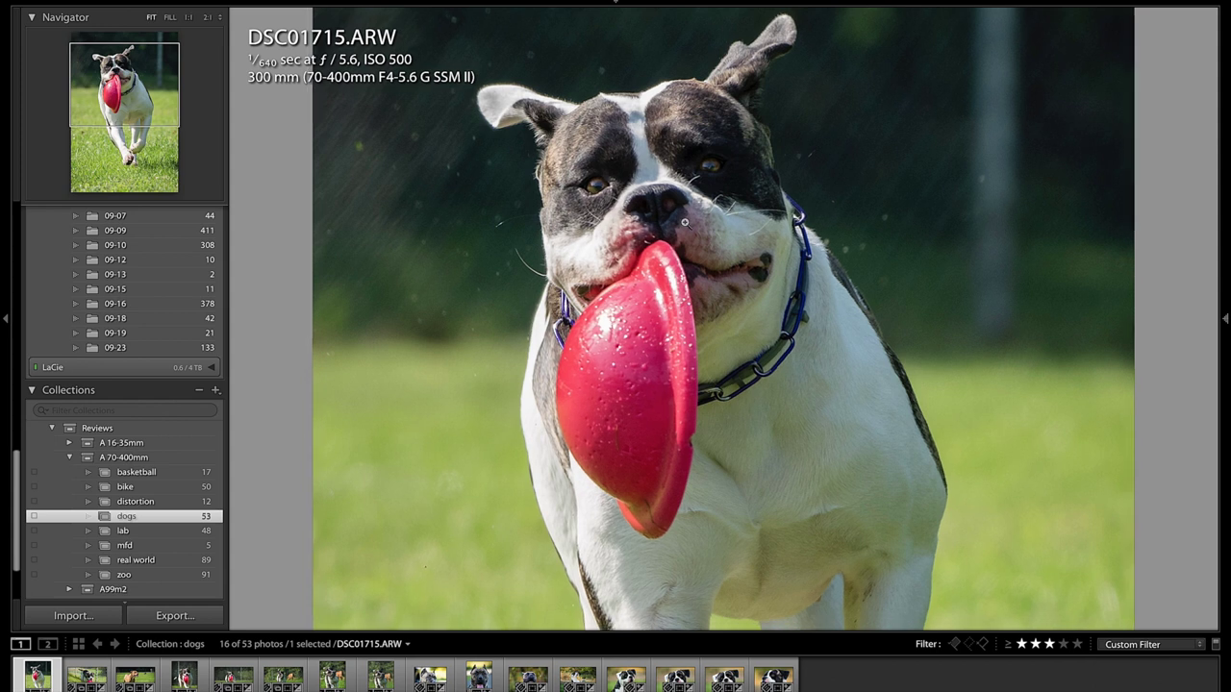
{"action": "left_click", "coordinate": [685, 223]}
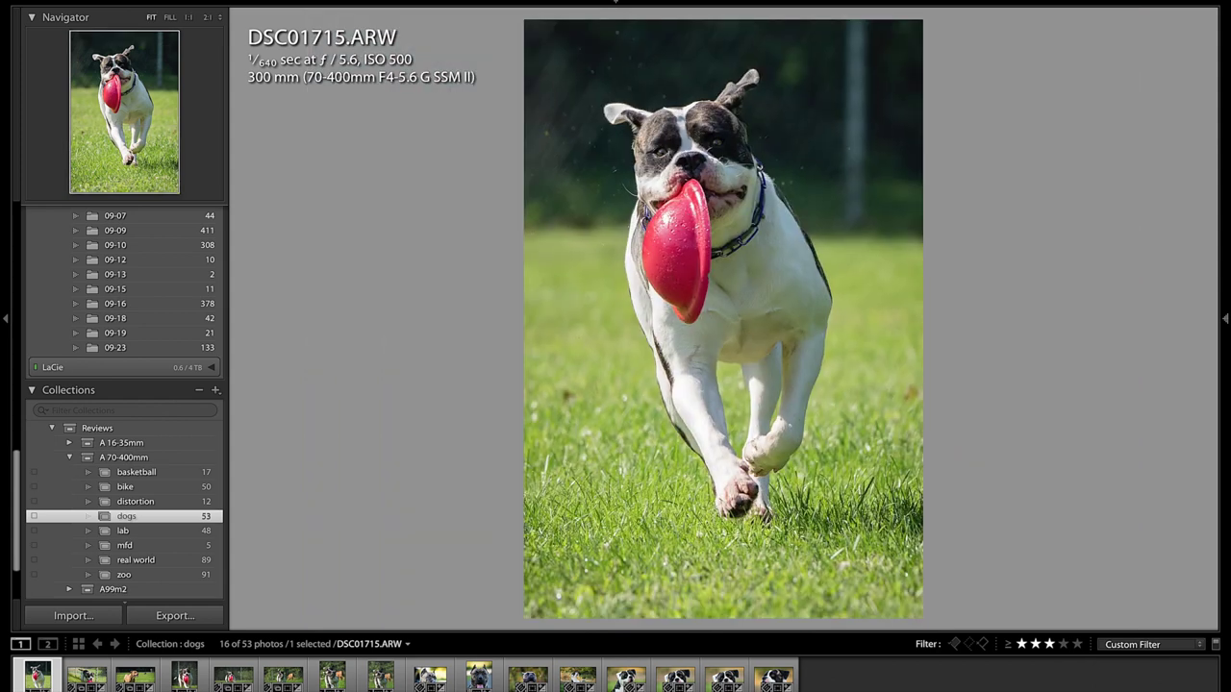
Continue through the filtered dog photos to the brown dog in DSC01874.ARW and the running dog in DSC01880.ARW.
{"action": "key", "text": "Right"}
{"action": "key", "text": "Right"}
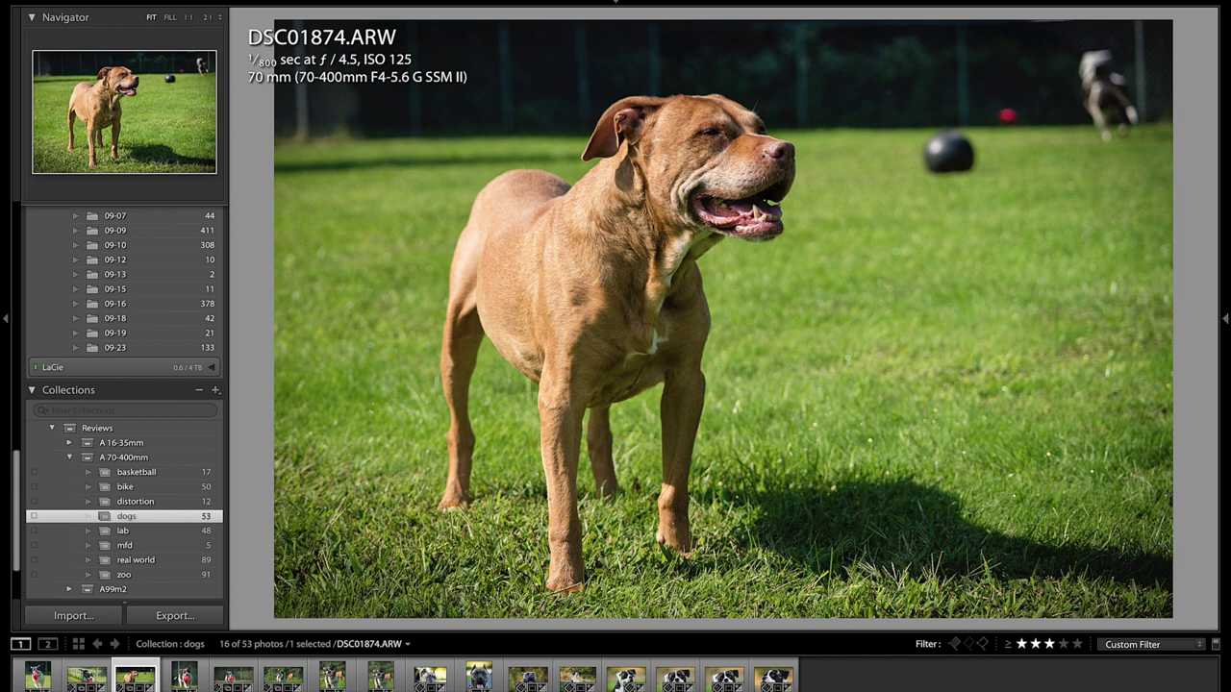
{"action": "key", "text": "Right"}
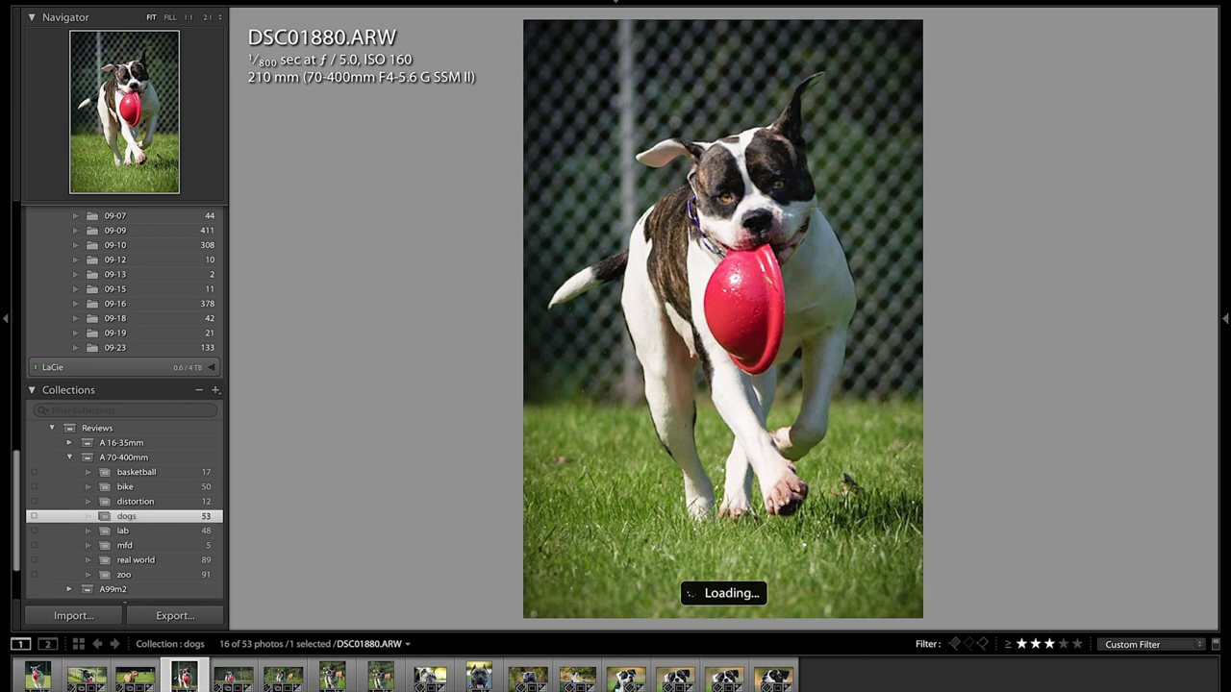
Browse the filtered dog photos from DSC01884.ARW to the rope-carrying dog, comparing DSC01966-Edit.tif with its original DSC01966.ARW.
{"action": "key", "text": "Right"}
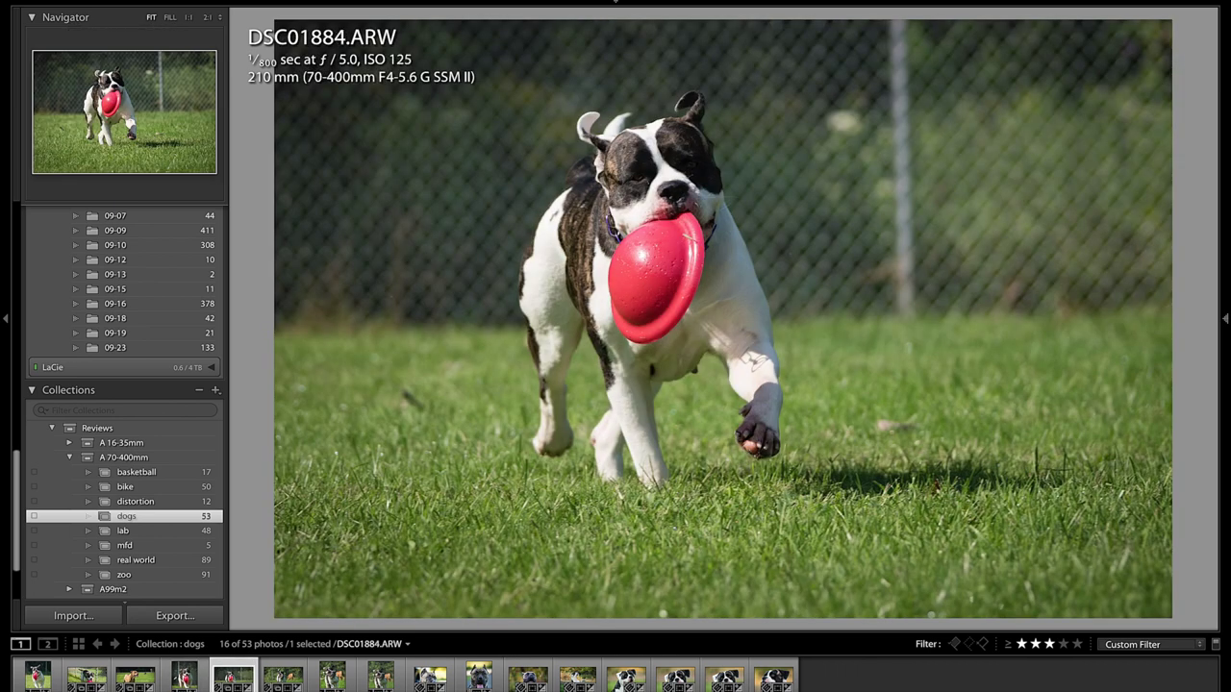
{"action": "key", "text": "Right"}
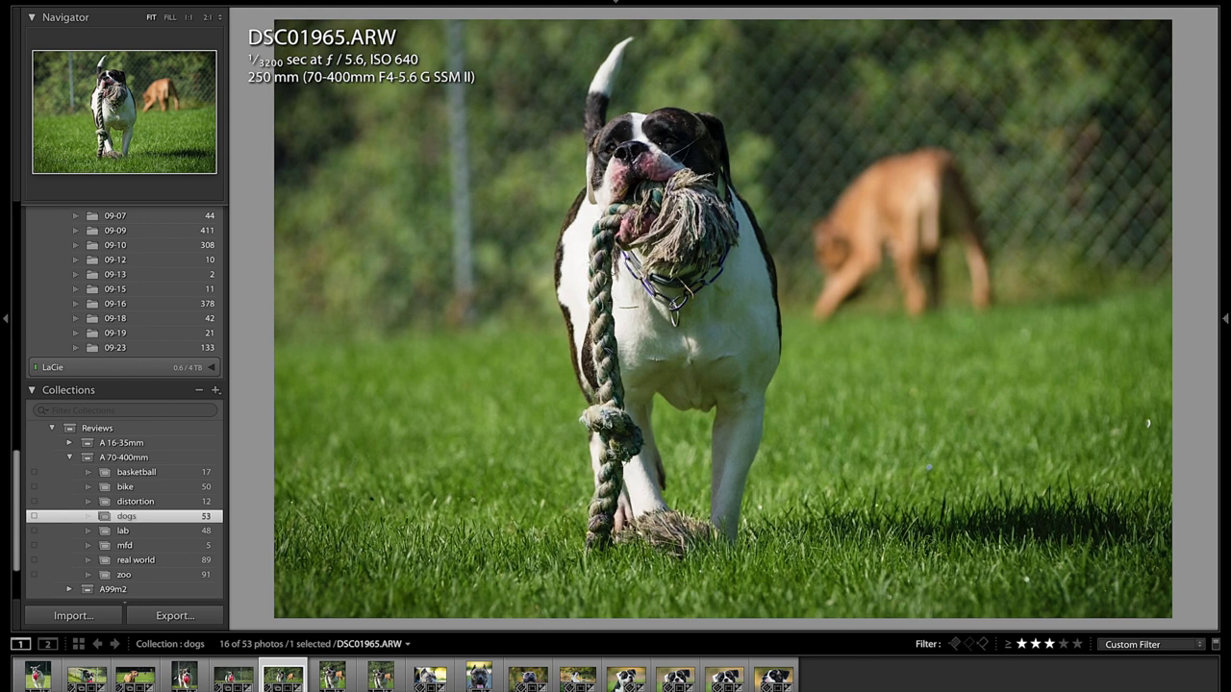
{"action": "key", "text": "Right"}
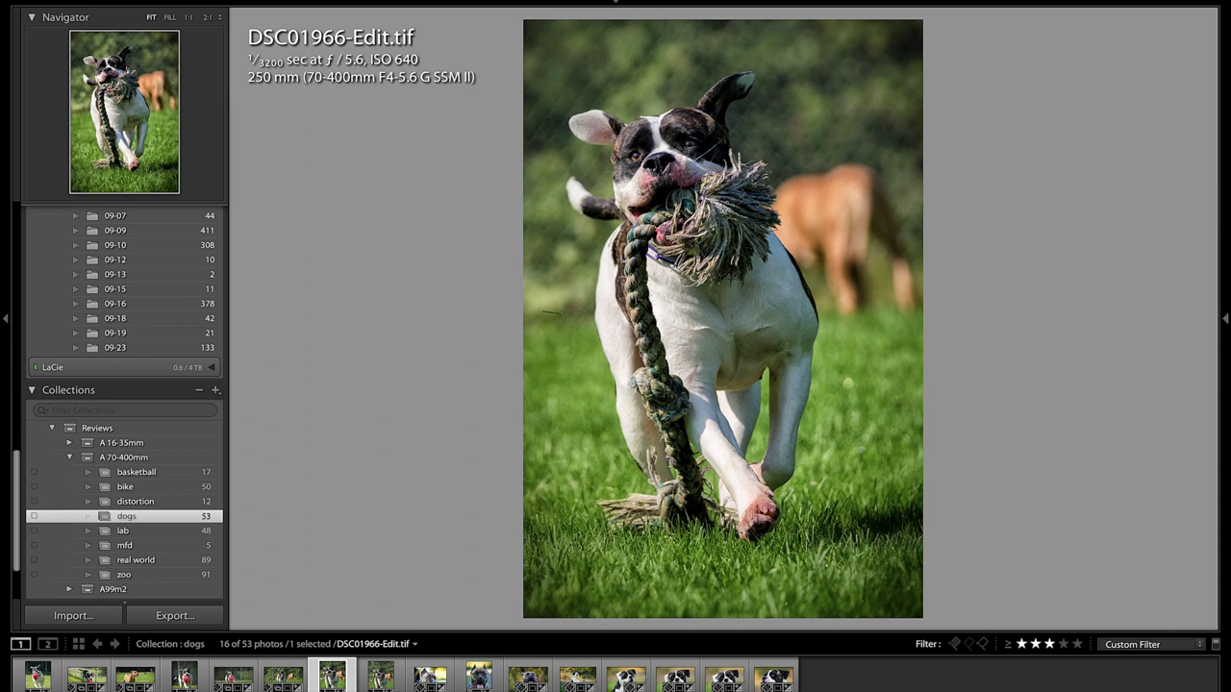
{"action": "key", "text": "Right"}
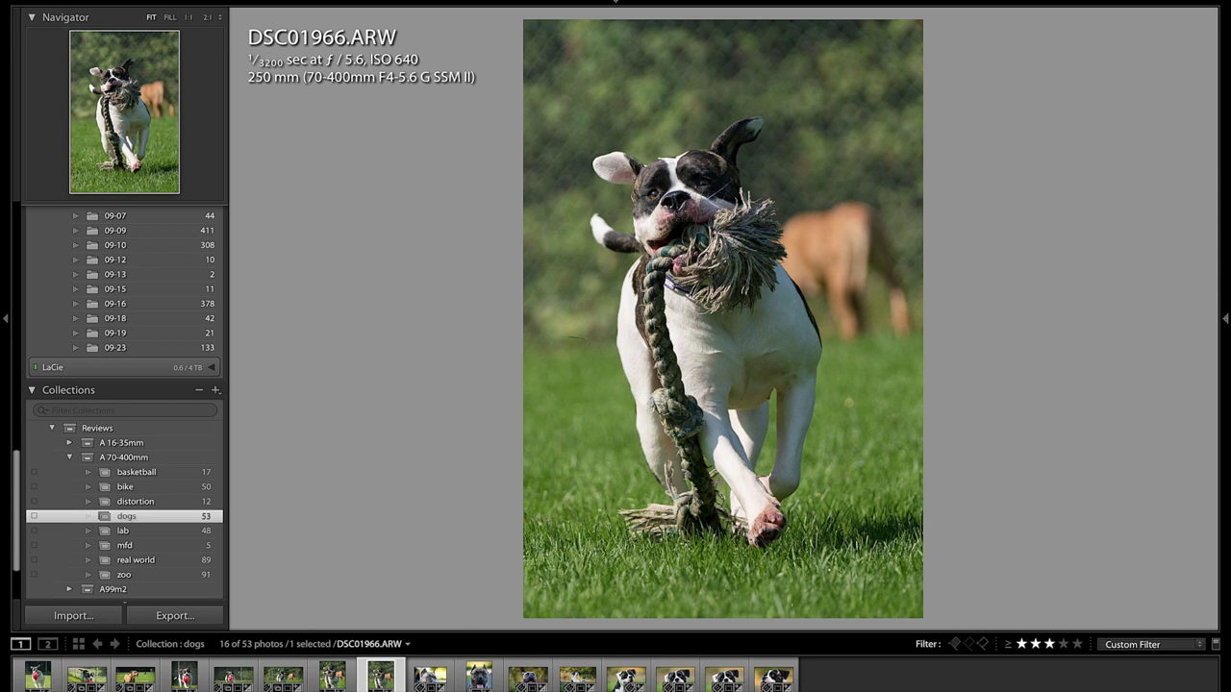
{"action": "key", "text": "Left"}
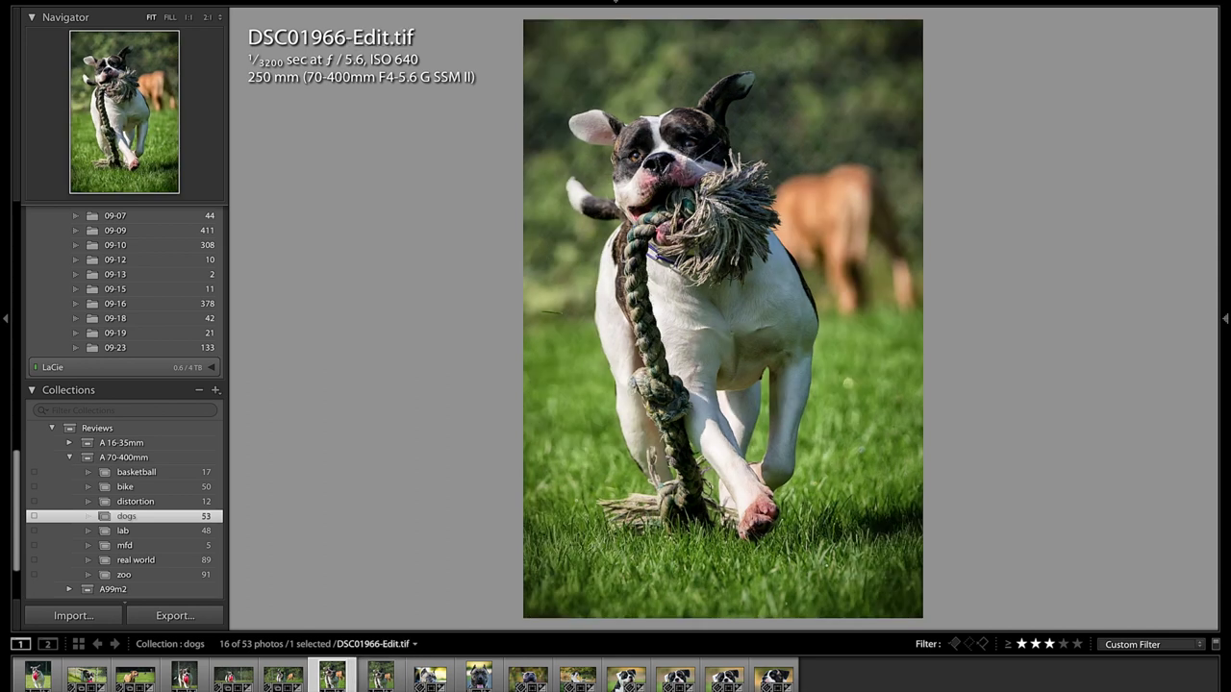
{"action": "key", "text": "Right"}
Move on to the close-up portrait DSC02465.ARW, hide the filmstrip for a larger view, and browse the dog portraits up to DSC02587.ARW.
{"action": "key", "text": "Right"}
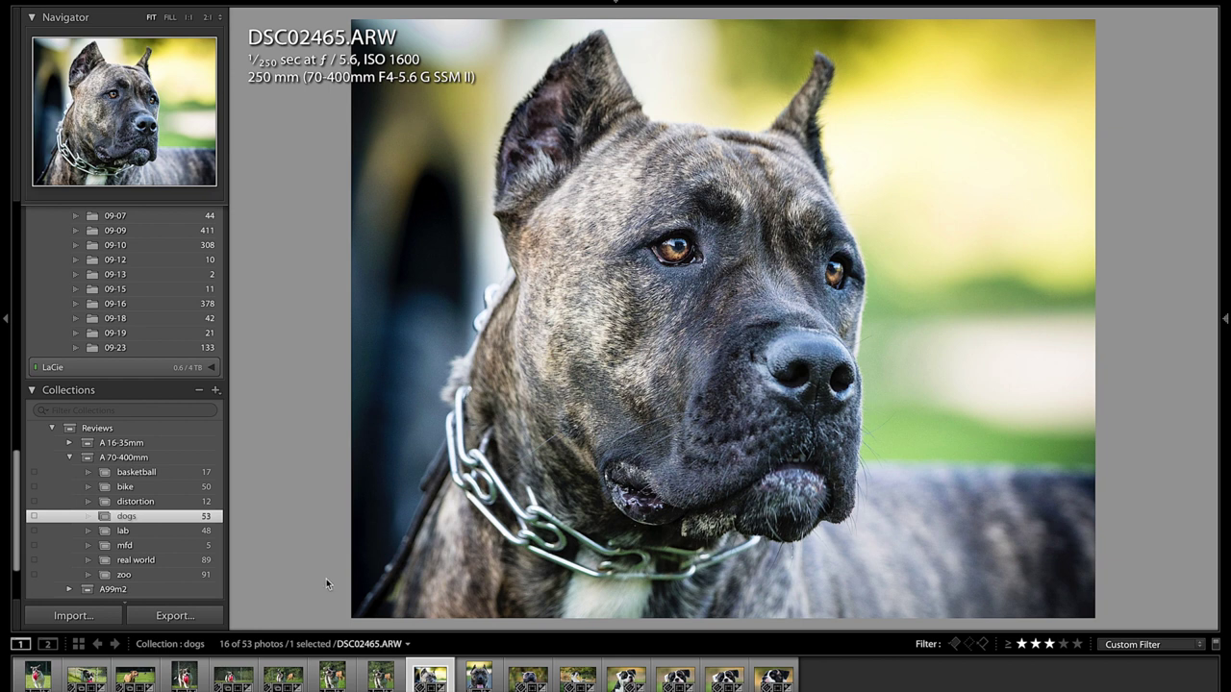
{"action": "key", "text": "F6"}
{"action": "key", "text": "Right"}
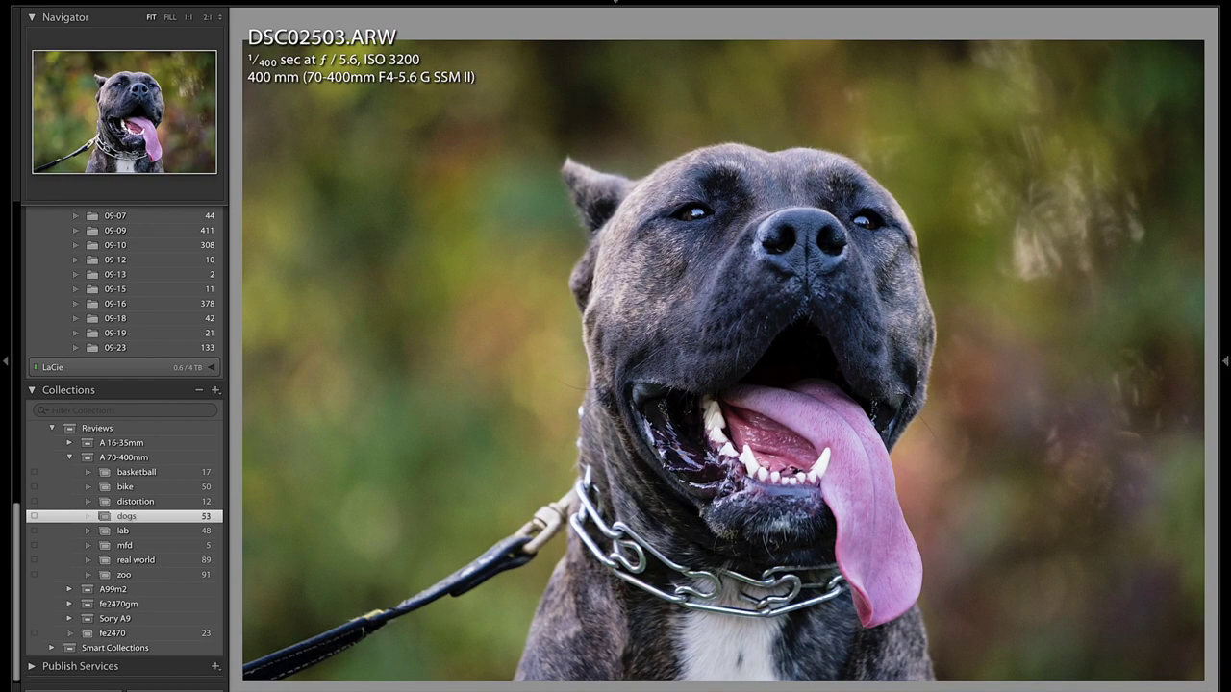
{"action": "key", "text": "Right"}
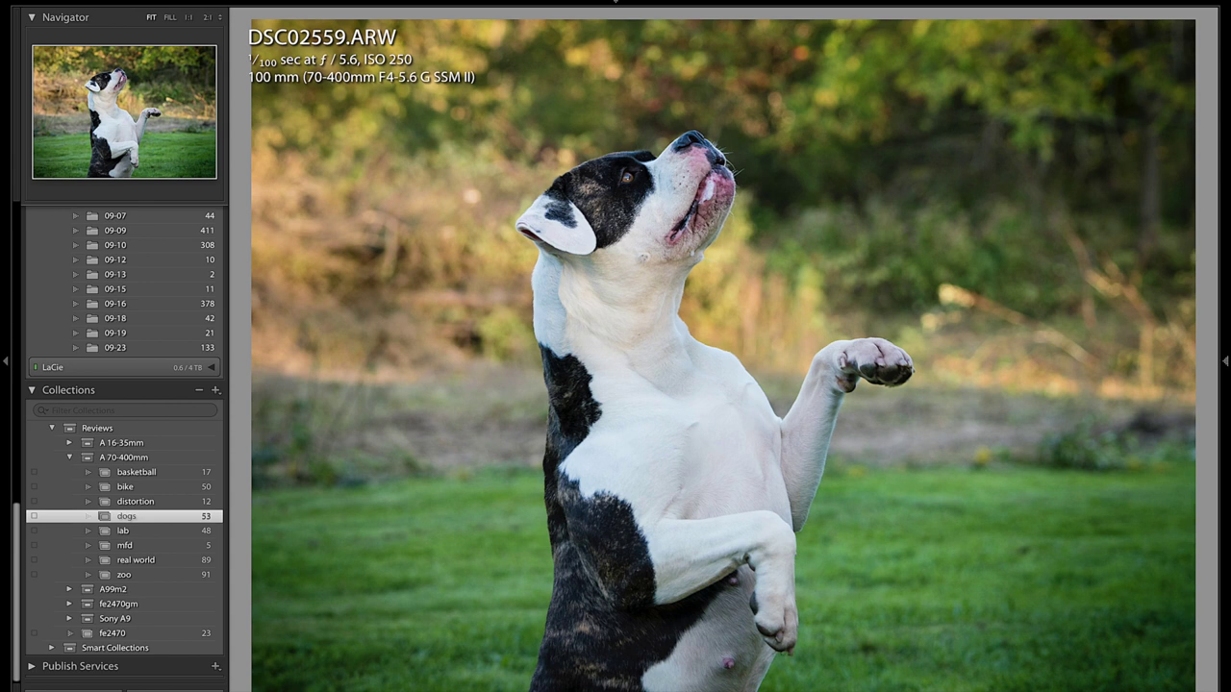
{"action": "key", "text": "Right"}
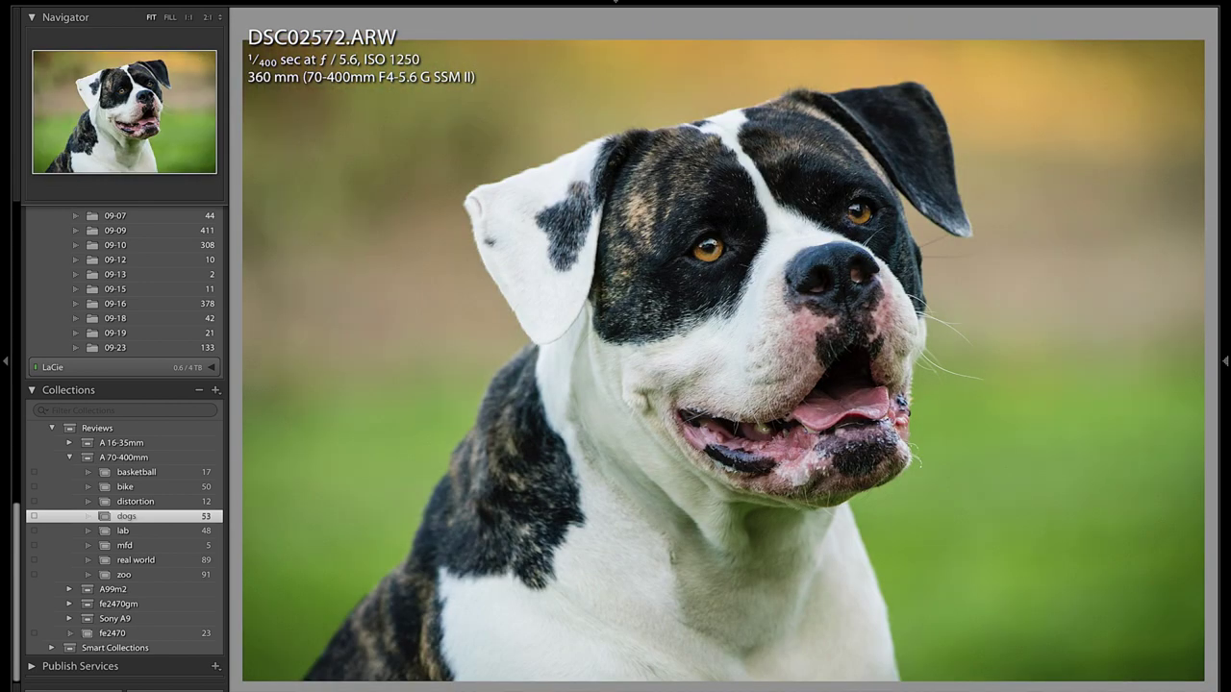
{"action": "key", "text": "Right"}
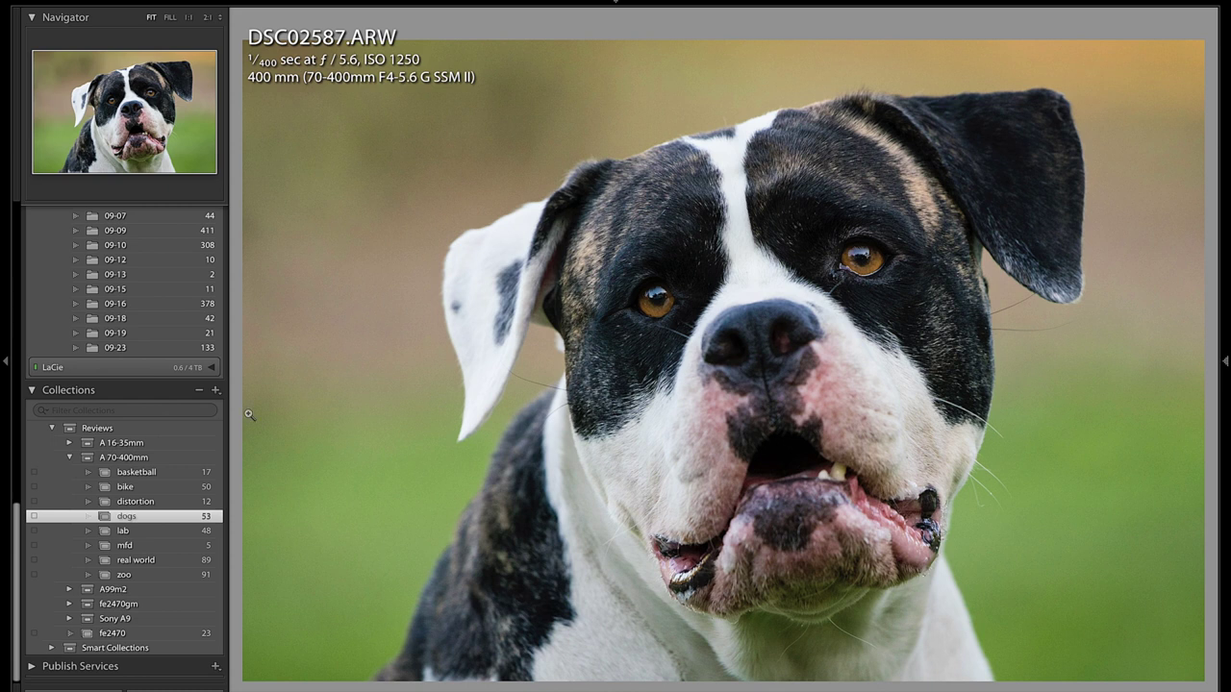
Magnify the dog's eyes and nose in DSC02587.ARW to inspect sharpness, return to the full-image view and advance to DSC02588.ARW.
{"action": "left_click", "coordinate": [681, 315]}
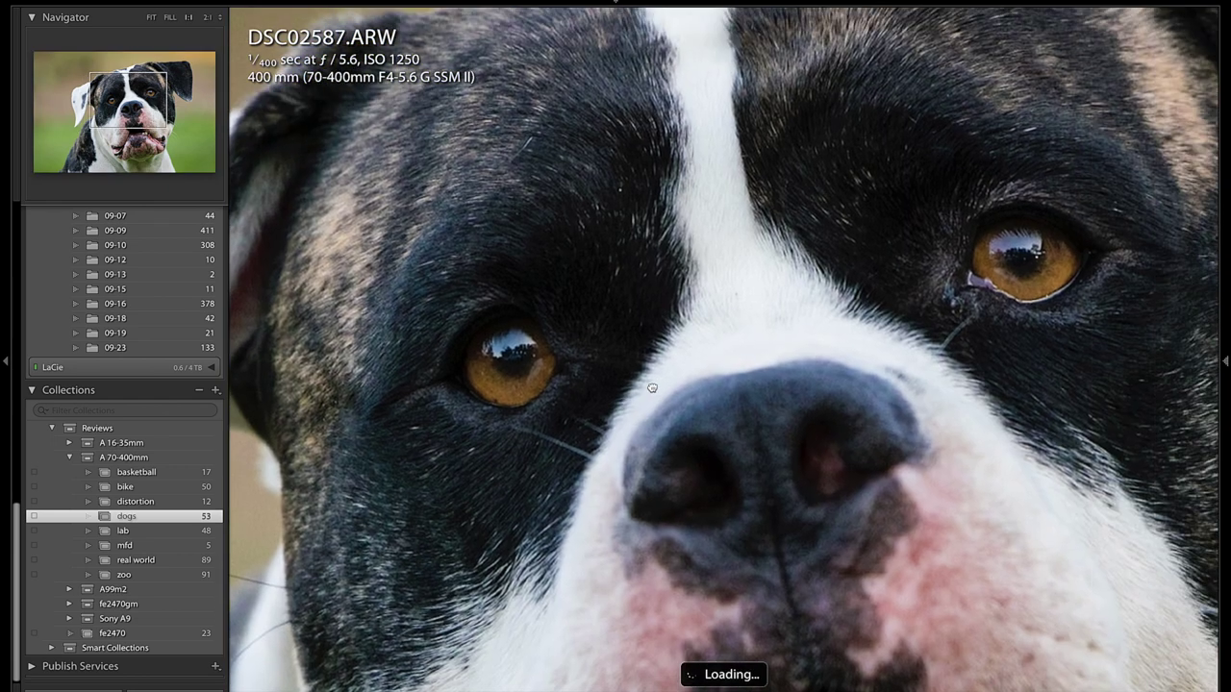
{"action": "left_click_drag", "start_coordinate": [815, 327], "coordinate": [653, 388]}
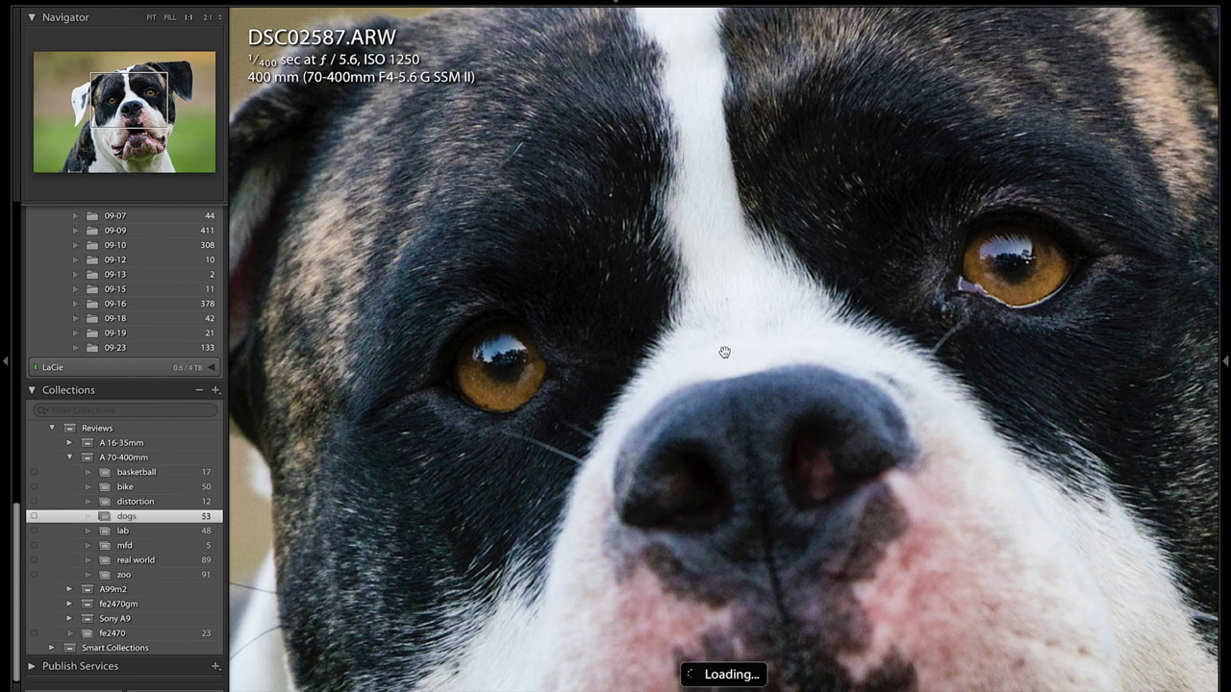
{"action": "left_click_drag", "start_coordinate": [725, 354], "coordinate": [696, 398]}
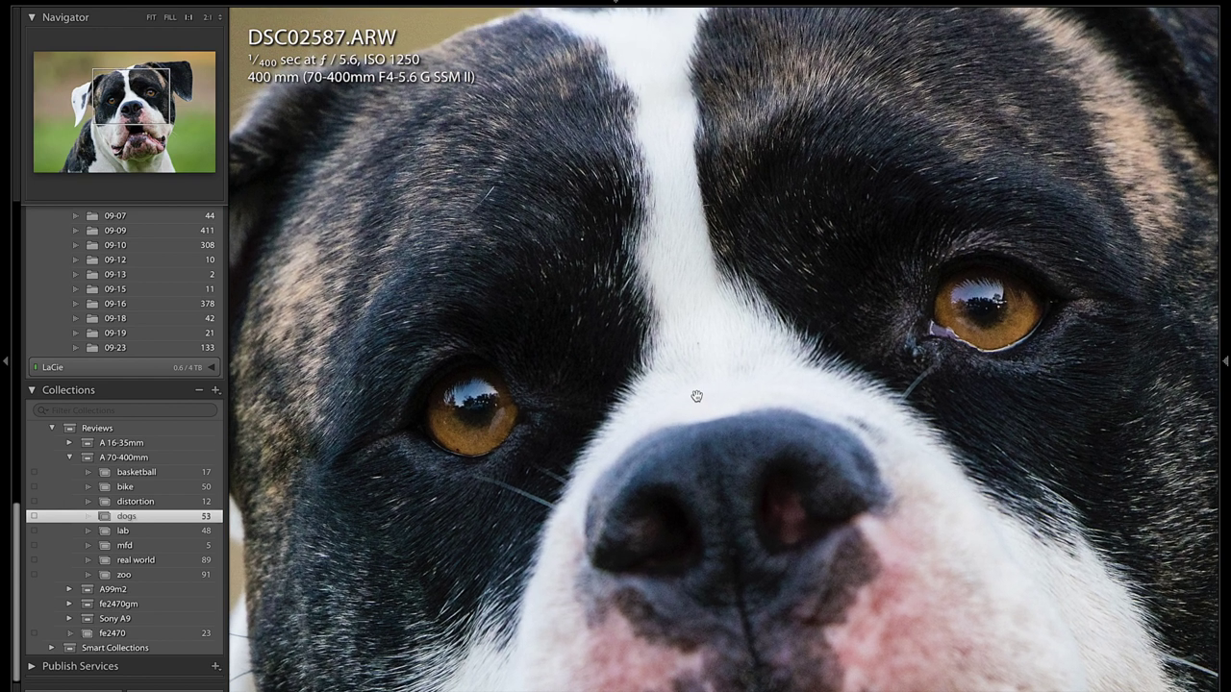
{"action": "left_click", "coordinate": [699, 397]}
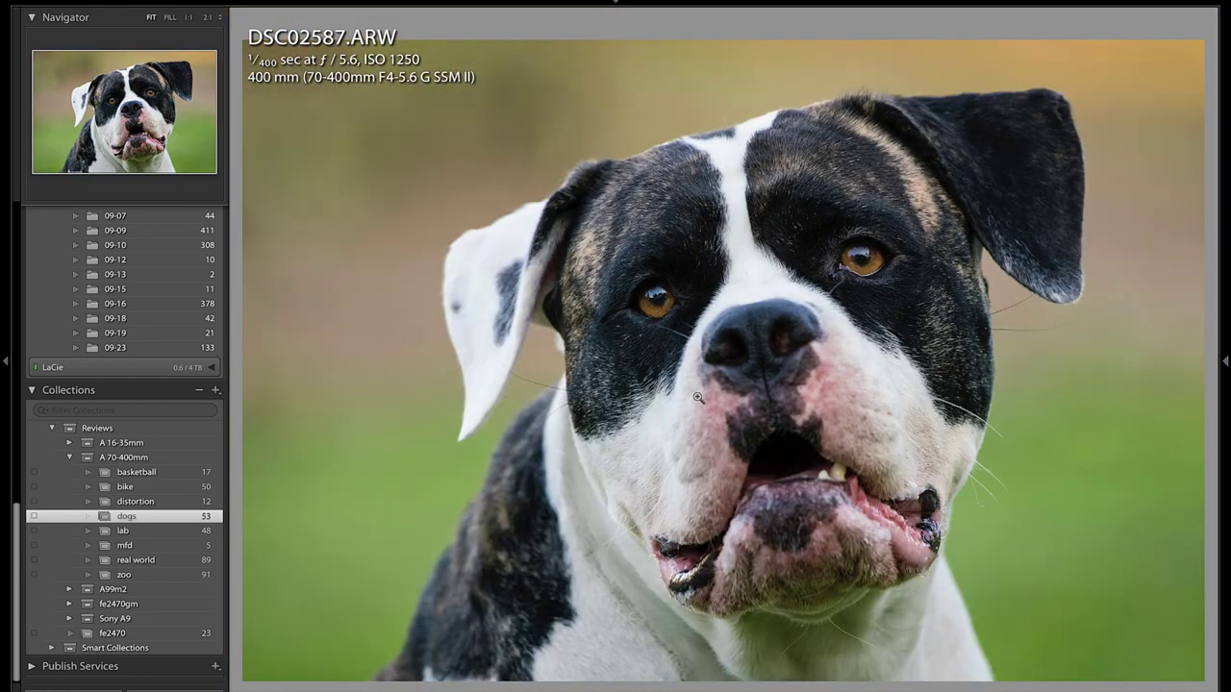
{"action": "key", "text": "Right"}
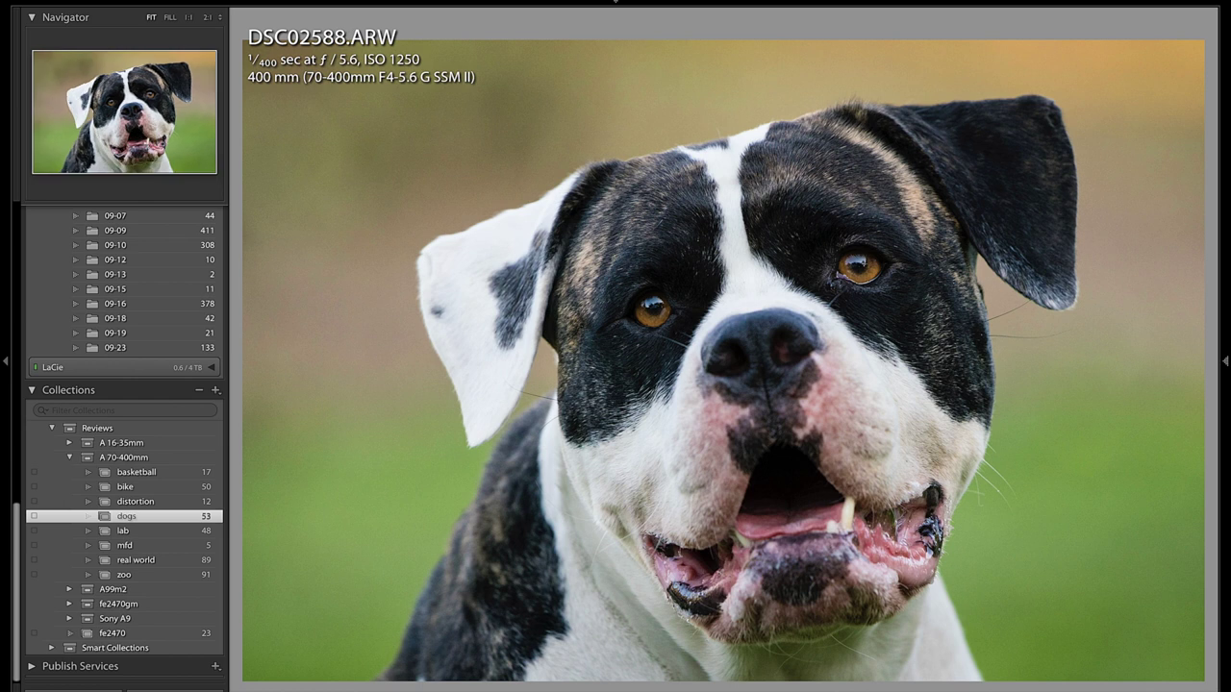
Look through the animal photos from the fox in DSC00492.ARW past the rooster, emu and duck to the paw close-up DSC00540.ARW.
{"action": "key", "text": "Right"}
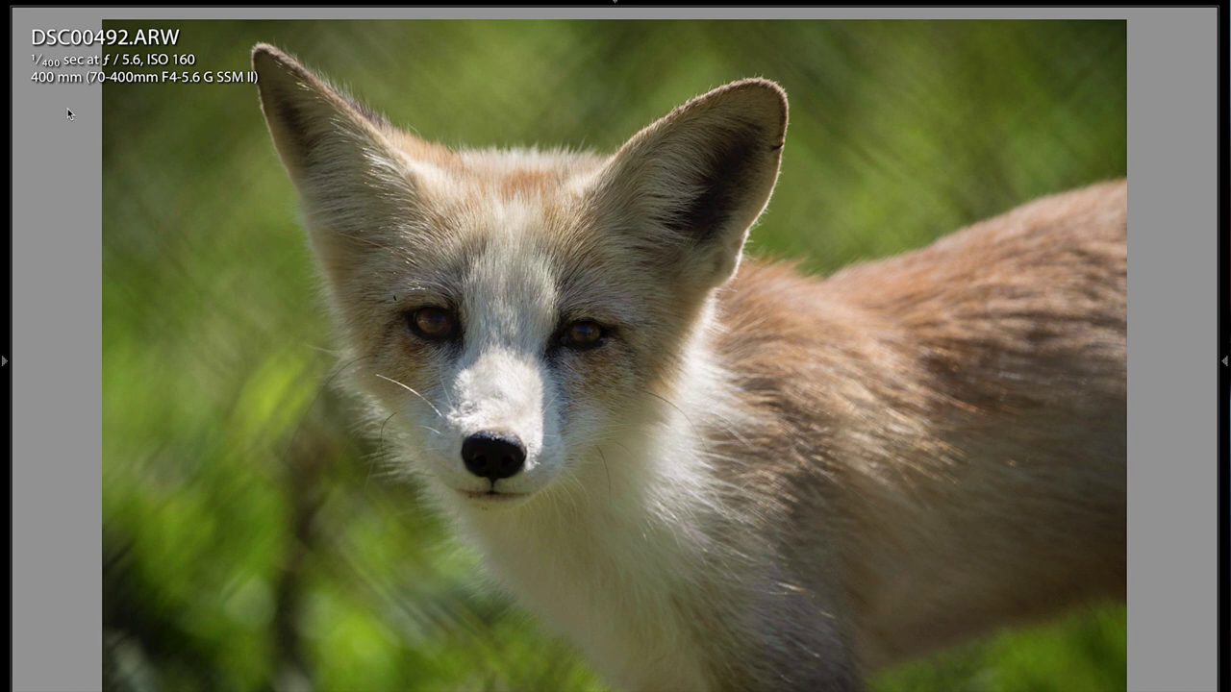
{"action": "mouse_move", "coordinate": [75, 3]}
{"action": "key", "text": "Right"}
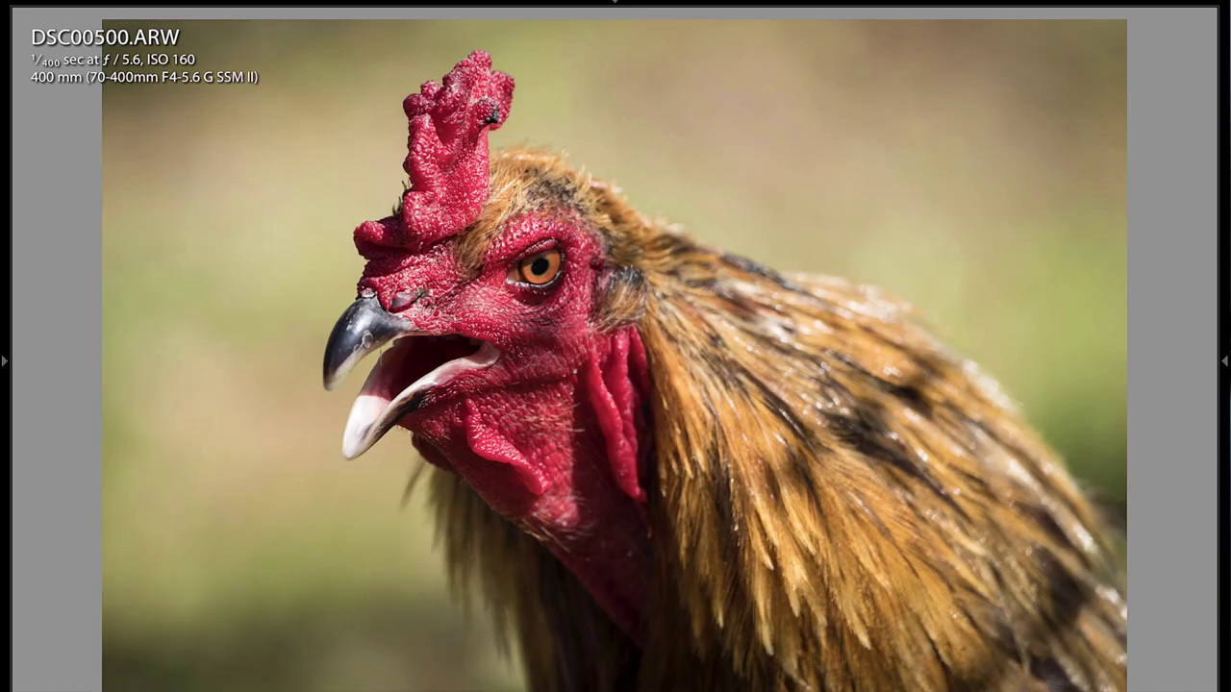
{"action": "key", "text": "Right"}
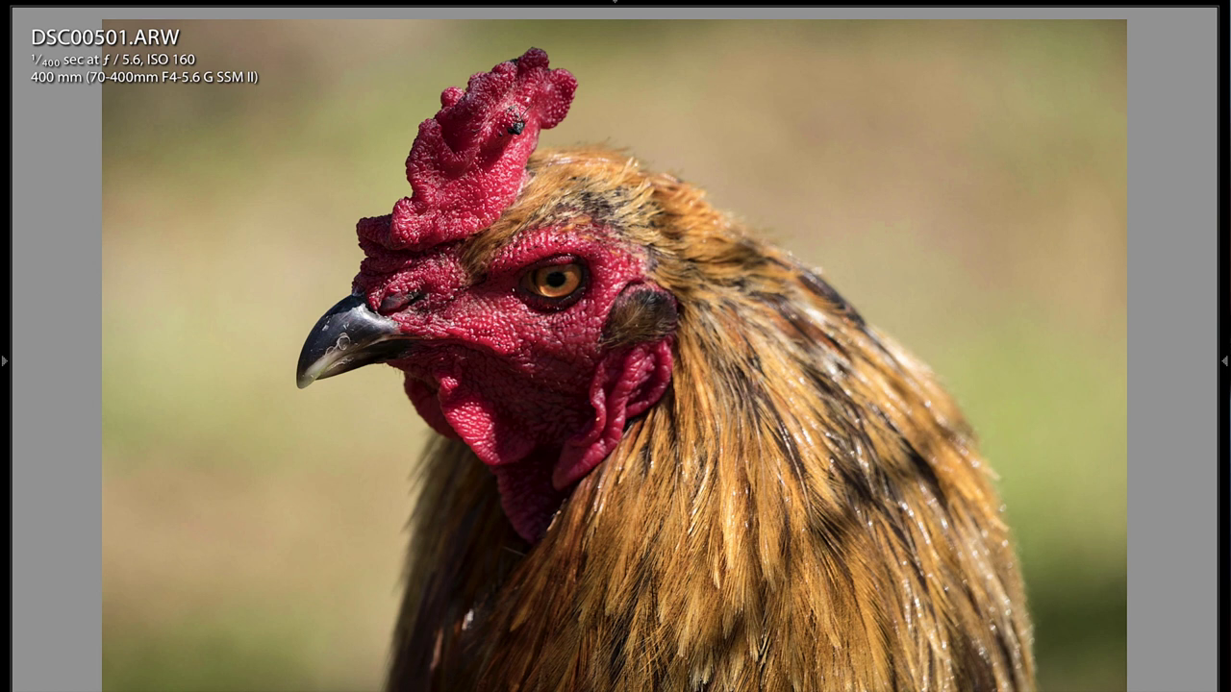
{"action": "key", "text": "Right"}
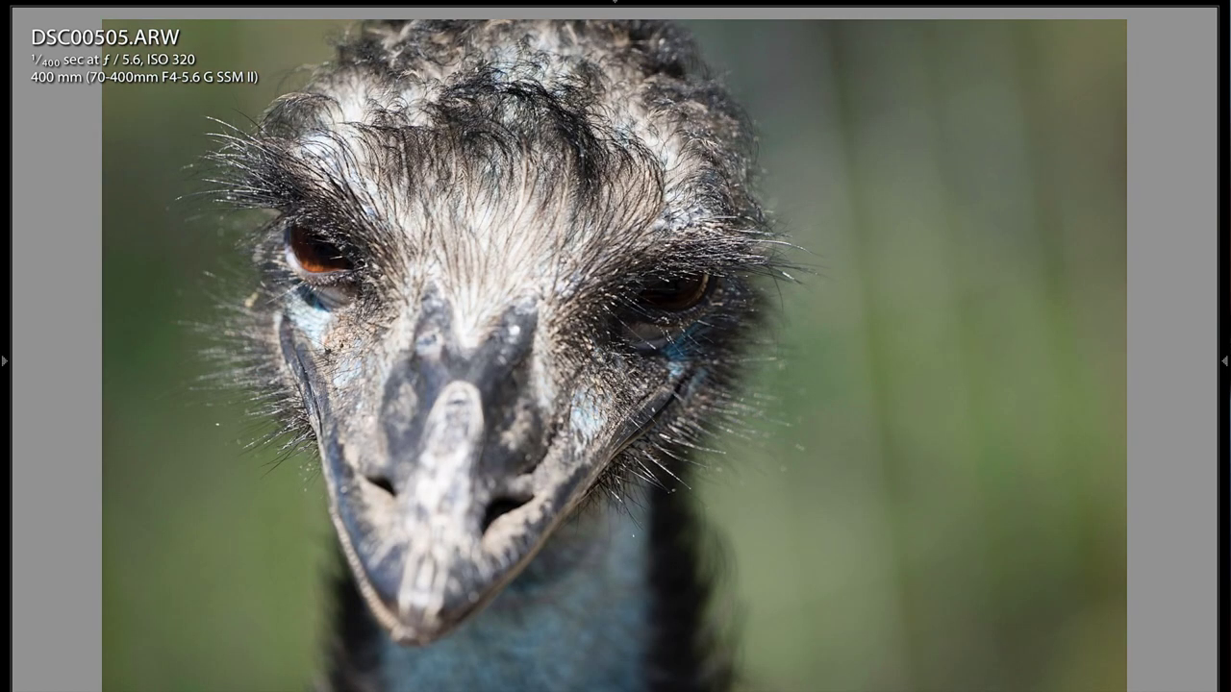
{"action": "key", "text": "Right"}
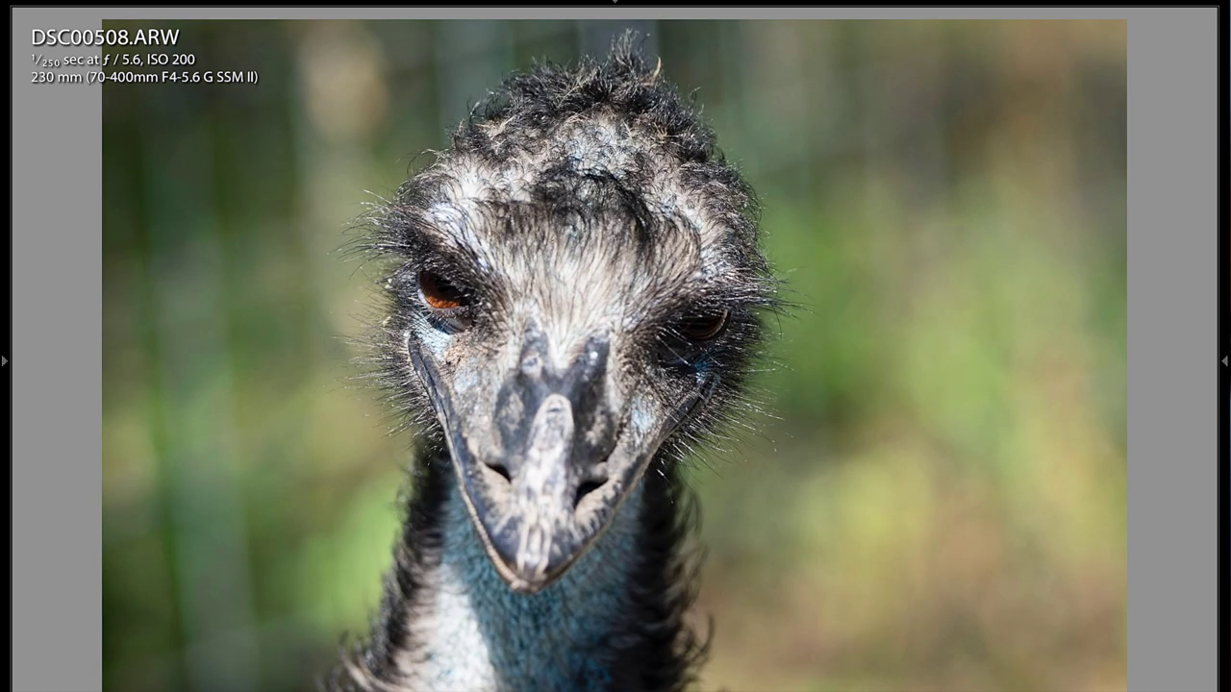
{"action": "key", "text": "Right"}
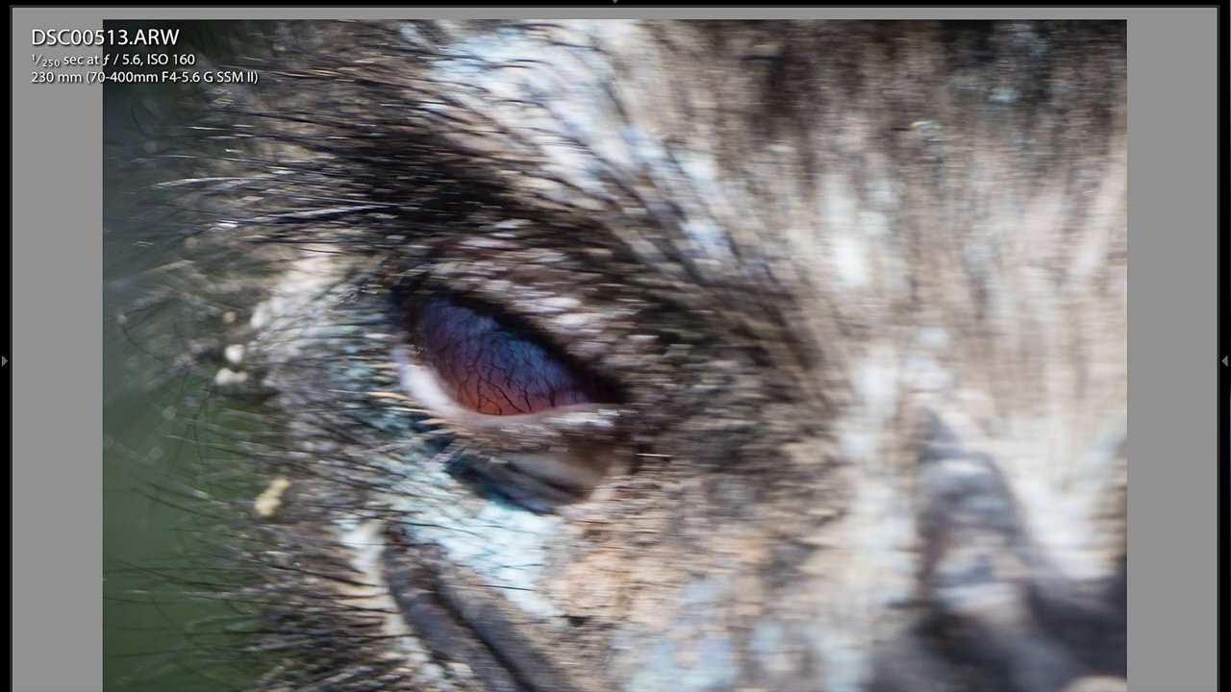
{"action": "key", "text": "Right"}
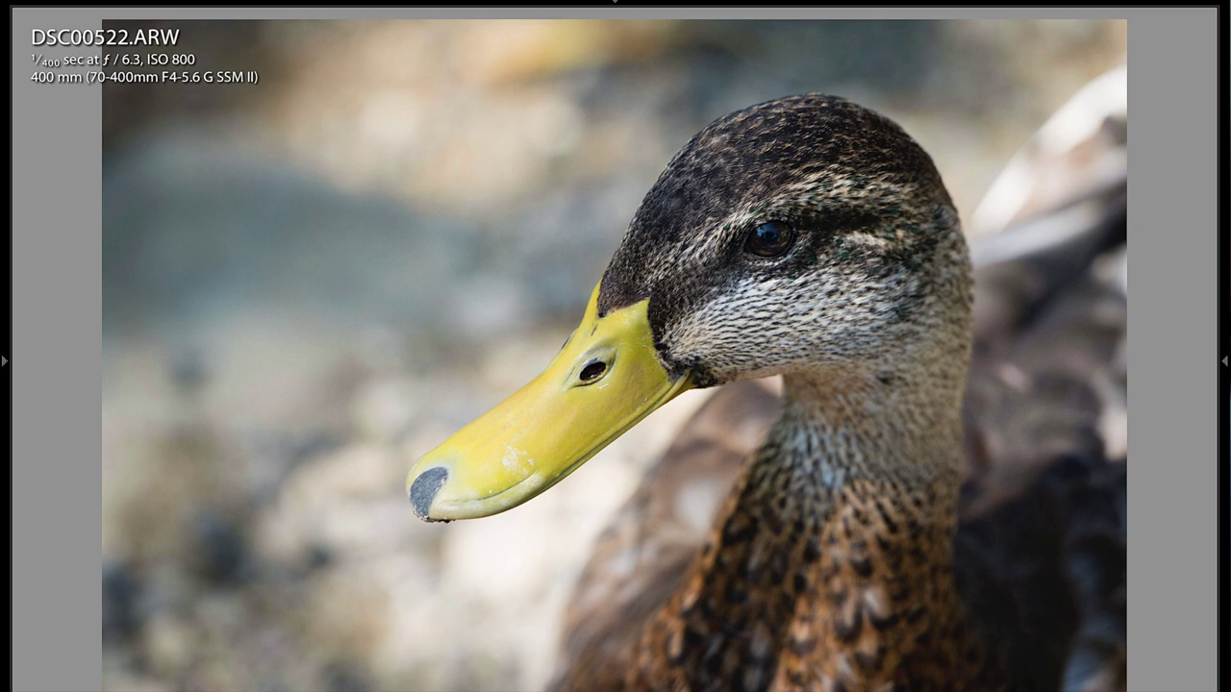
{"action": "key", "text": "Right"}
{"action": "key", "text": "Right"}
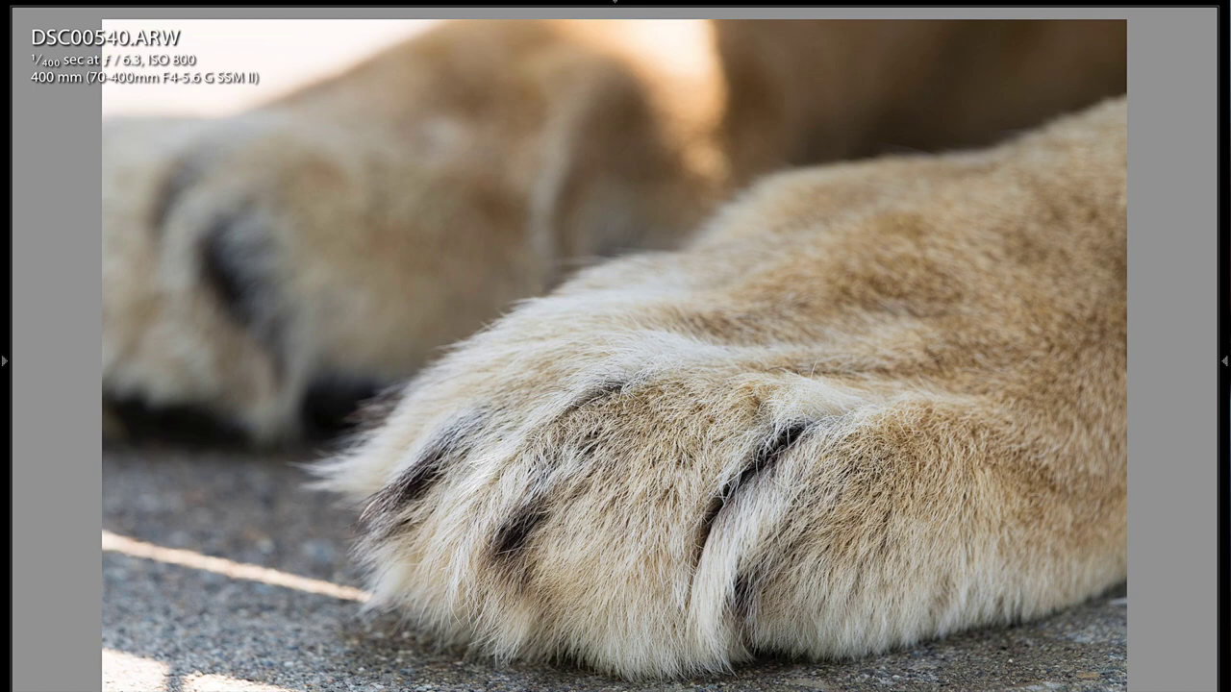